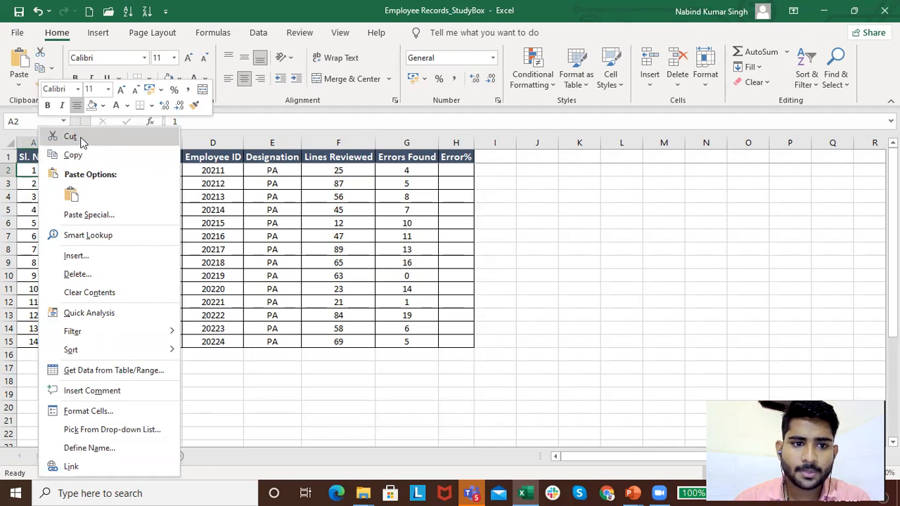
Cut the first serial number from cell A2, paste it into J3, and undo the paste
left_click(76, 137)
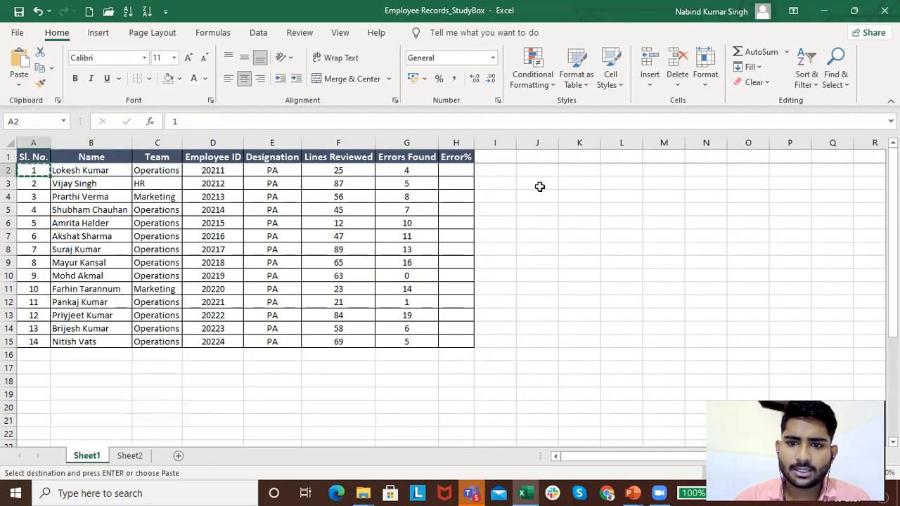
left_click(538, 184)
right_click(539, 185)
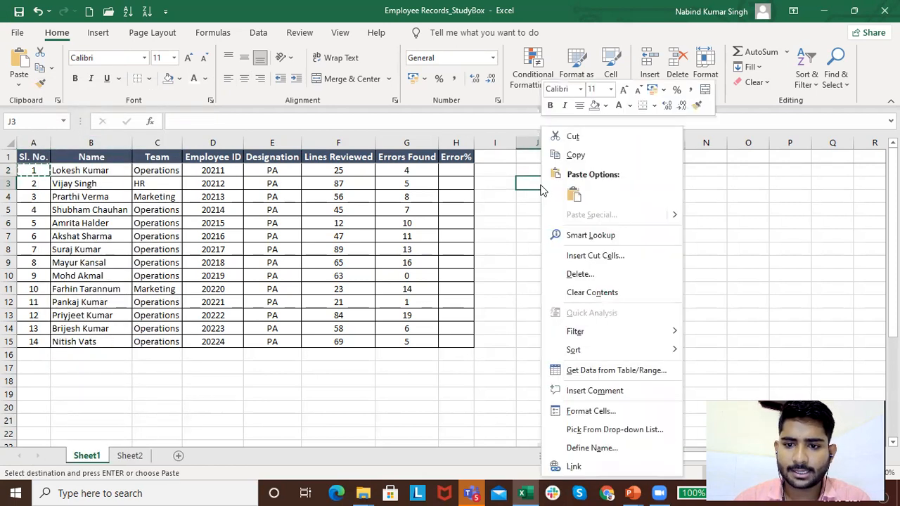
left_click(574, 196)
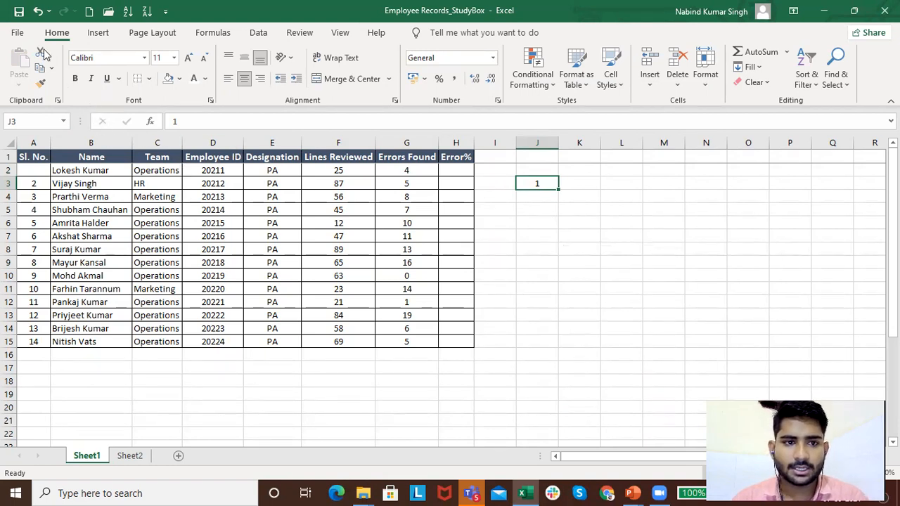
left_click(38, 12)
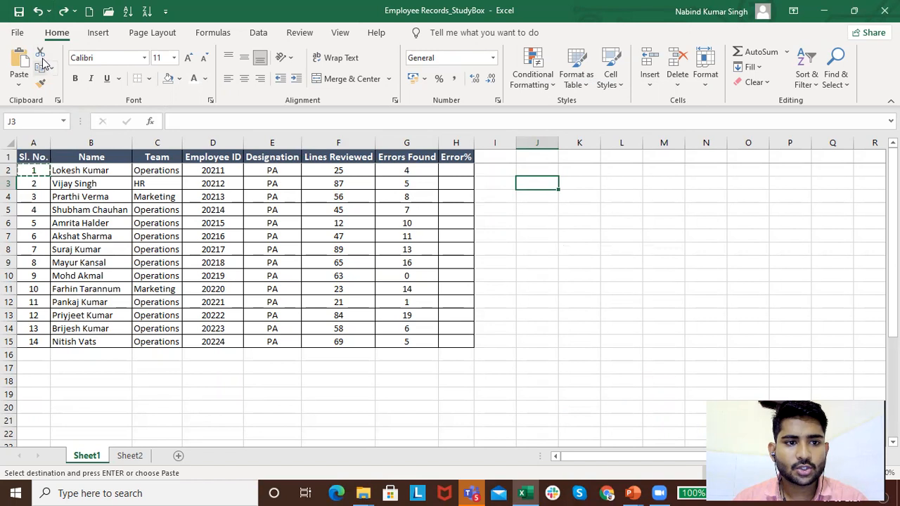
Repeat the cut and paste of the serial number from A2 to J3, and undo it
left_click(33, 170)
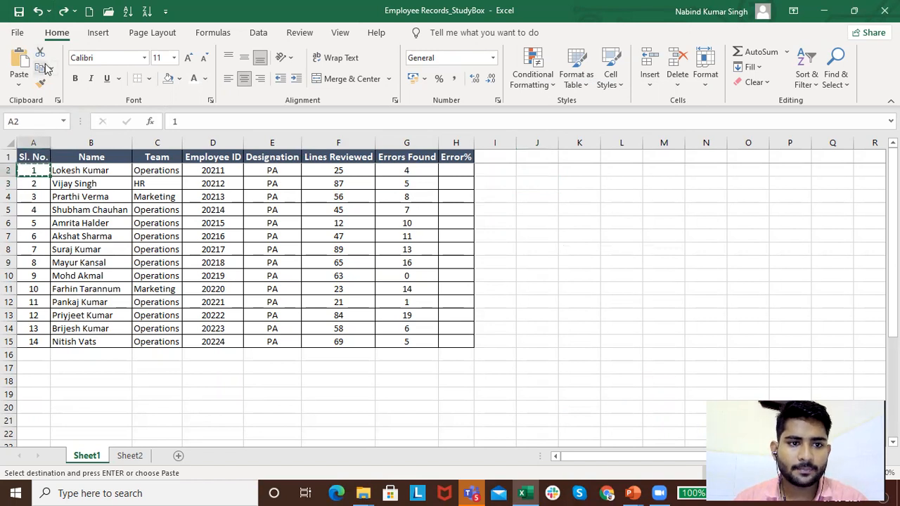
left_click(536, 181)
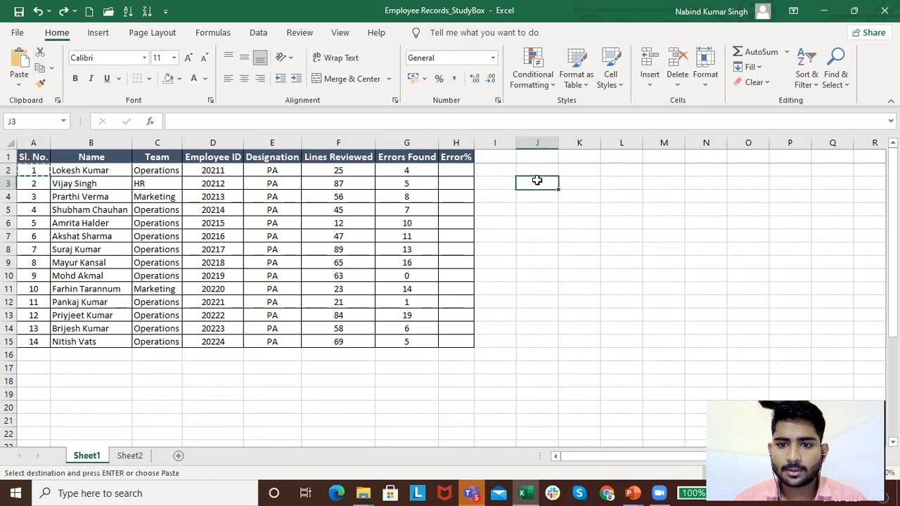
left_click(19, 74)
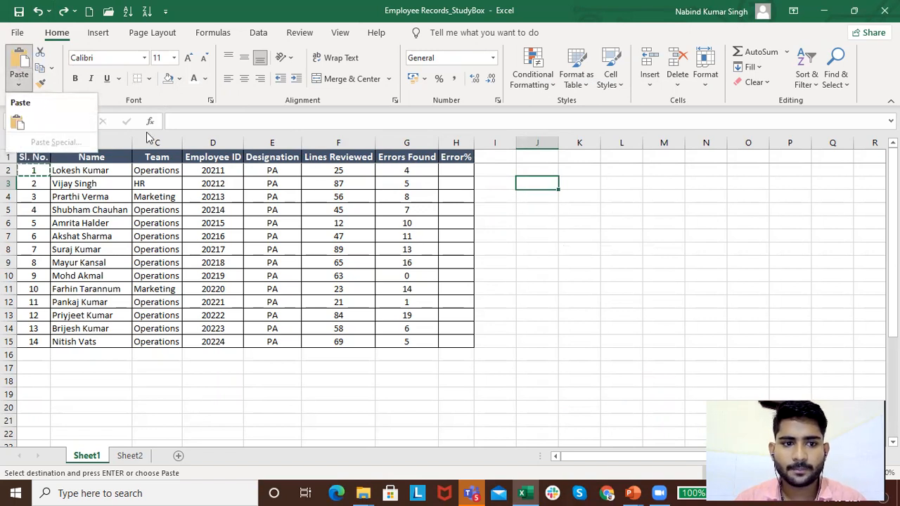
left_click(531, 181)
left_click(20, 79)
left_click(22, 122)
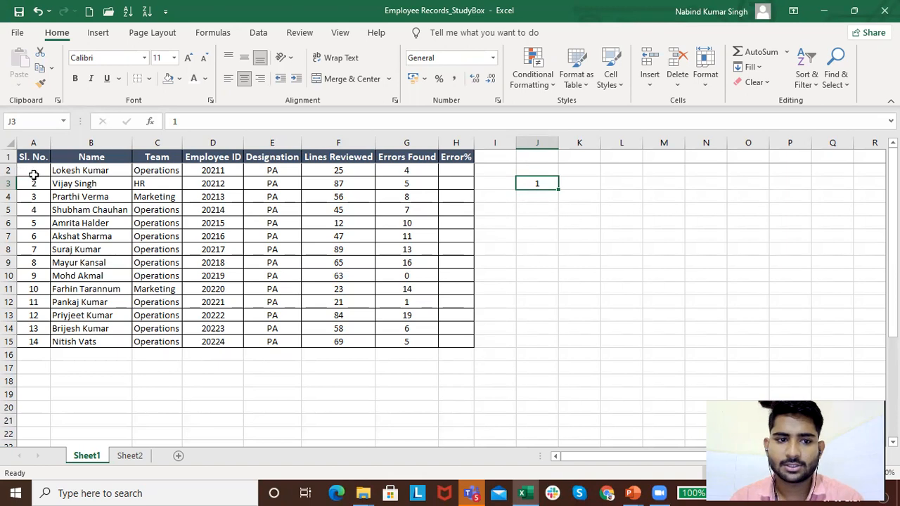
left_click(31, 171)
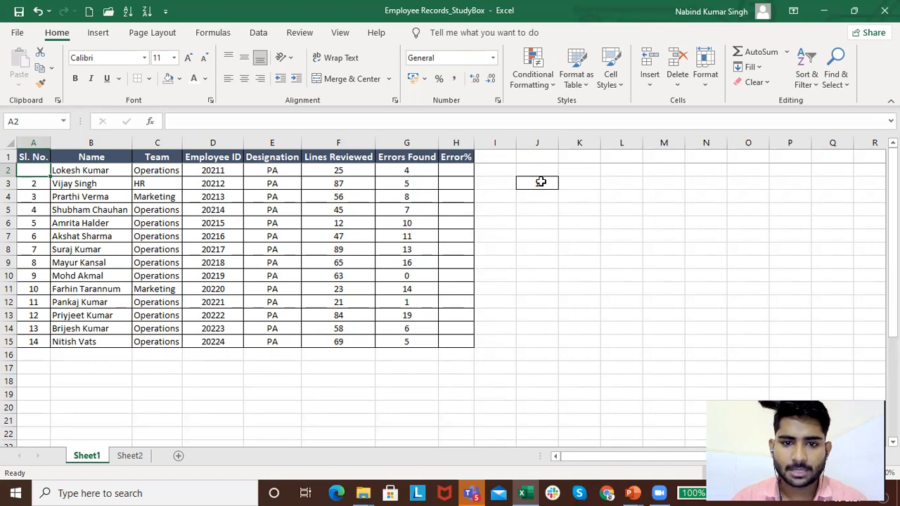
left_click(539, 181)
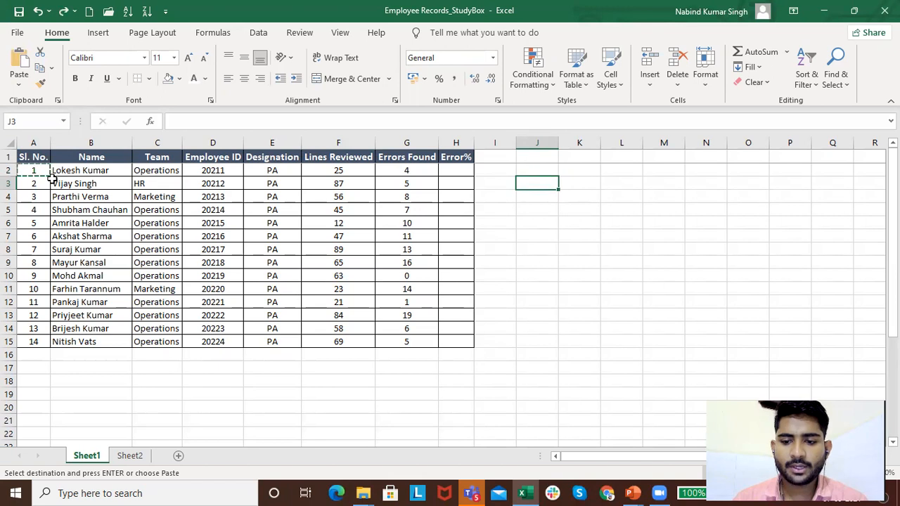
Cut the serial number in A2, paste it into J2, and undo the paste
left_click(25, 170)
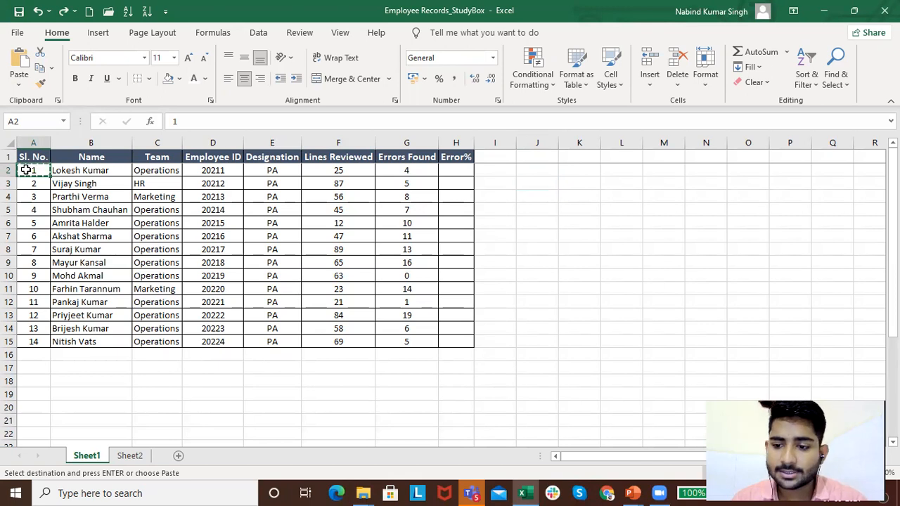
left_click(546, 168)
key("ctrl+v")
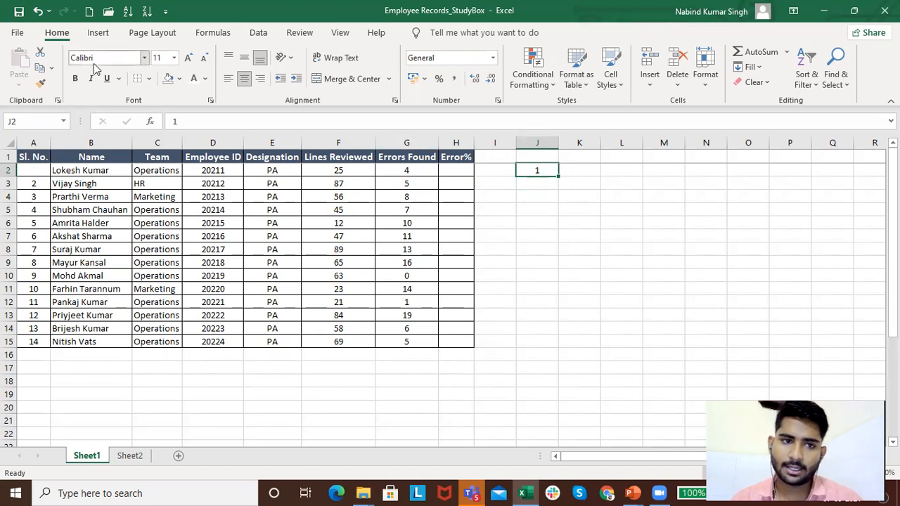
left_click(38, 12)
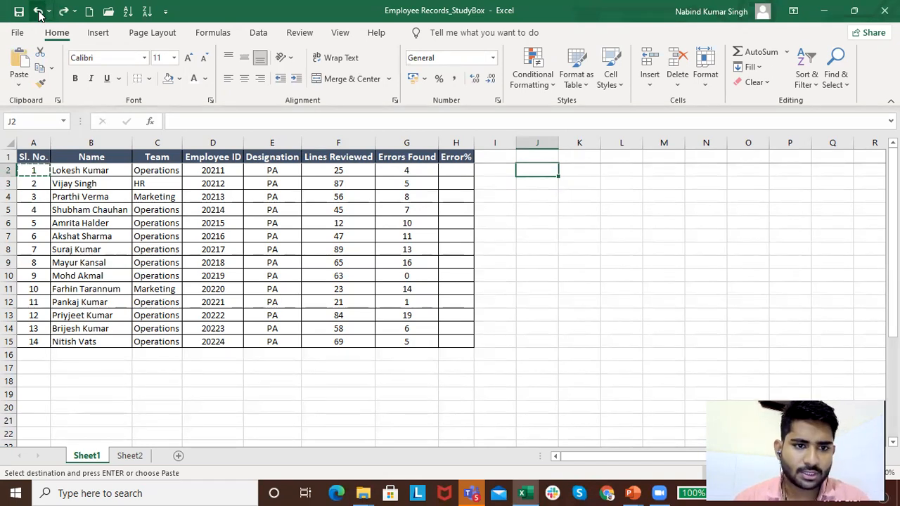
Copy the Sl. No. column, cells A1:A15, and paste it with its formatting starting at J1
left_click_drag(35, 159, 29, 342)
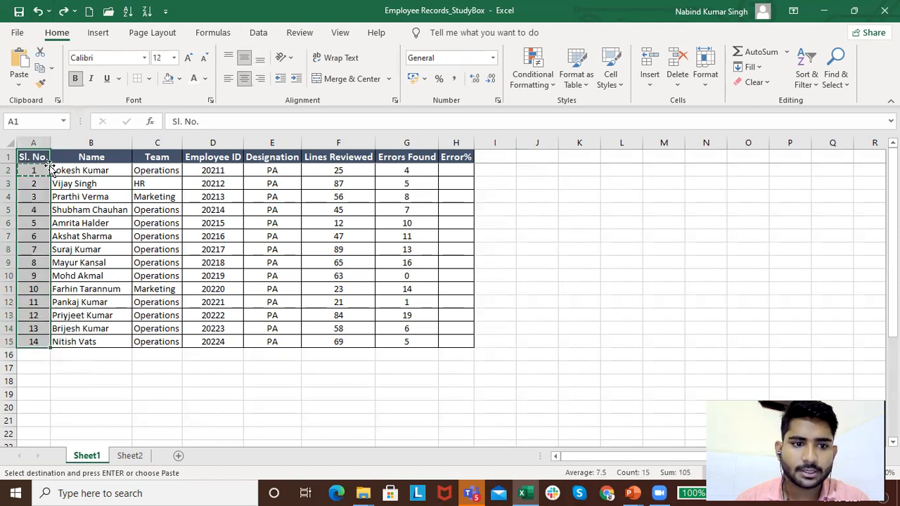
right_click(39, 180)
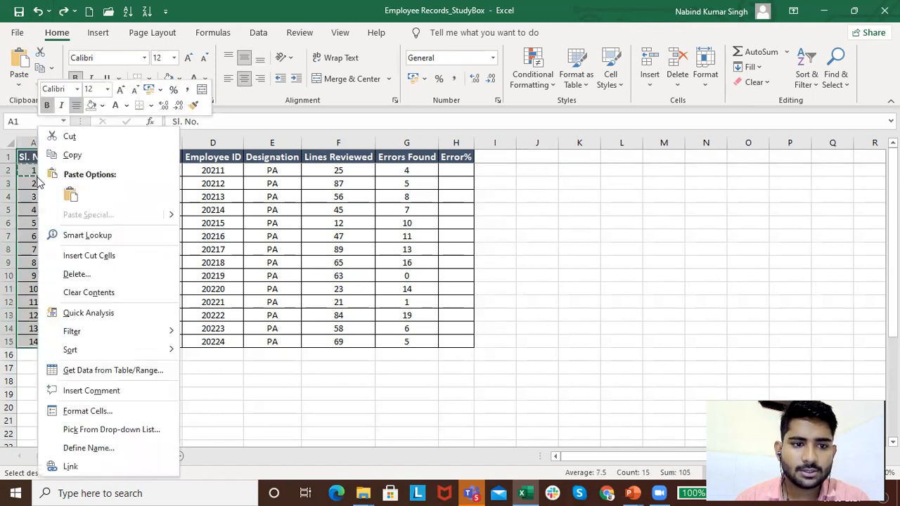
left_click(72, 156)
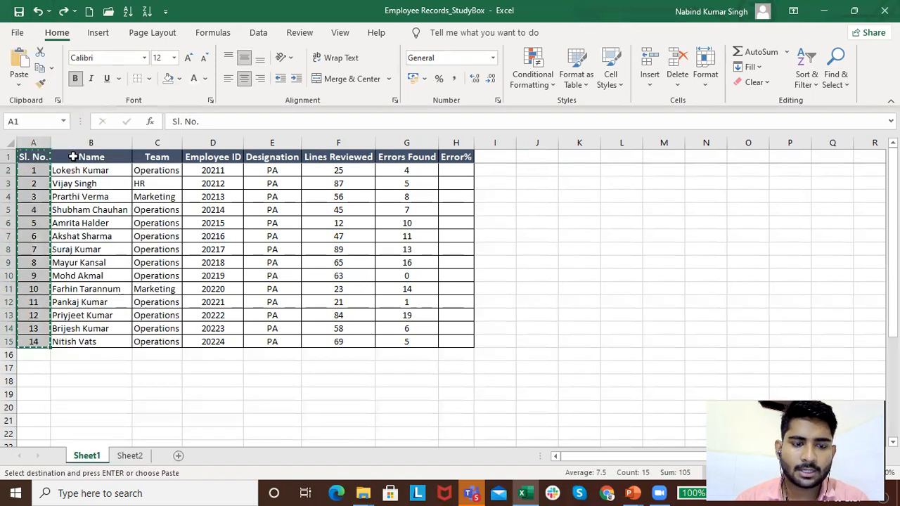
left_click(546, 154)
right_click(547, 154)
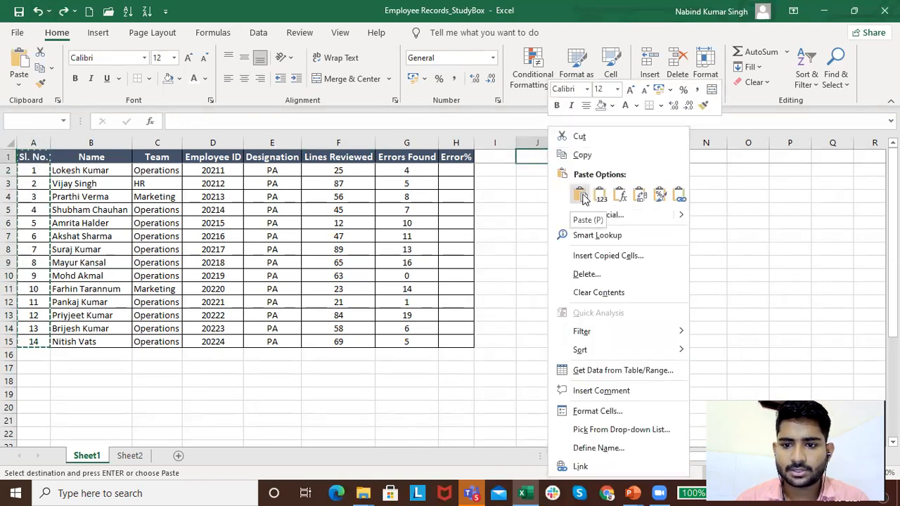
left_click(581, 194)
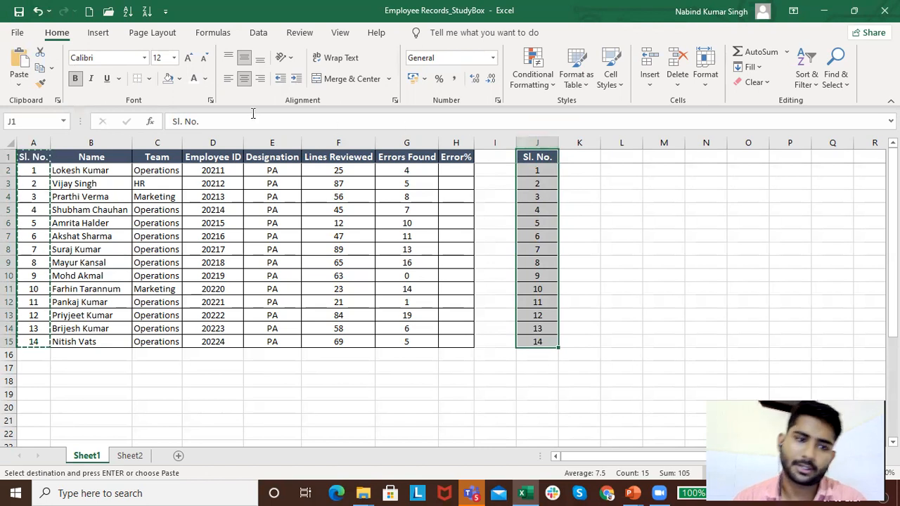
Copy cells A1:A14 of the Sl. No. column and paste them starting at K1
left_click_drag(33, 154, 33, 328)
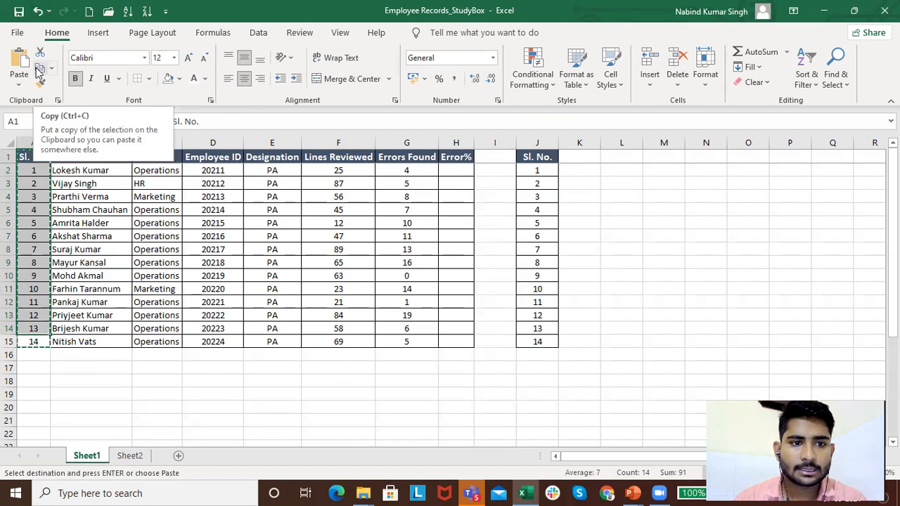
left_click(583, 157)
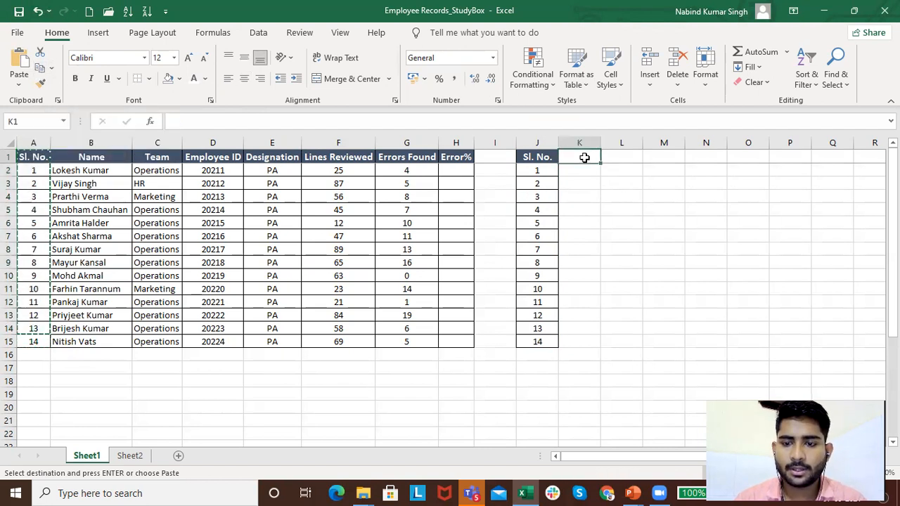
right_click(583, 157)
left_click(619, 196)
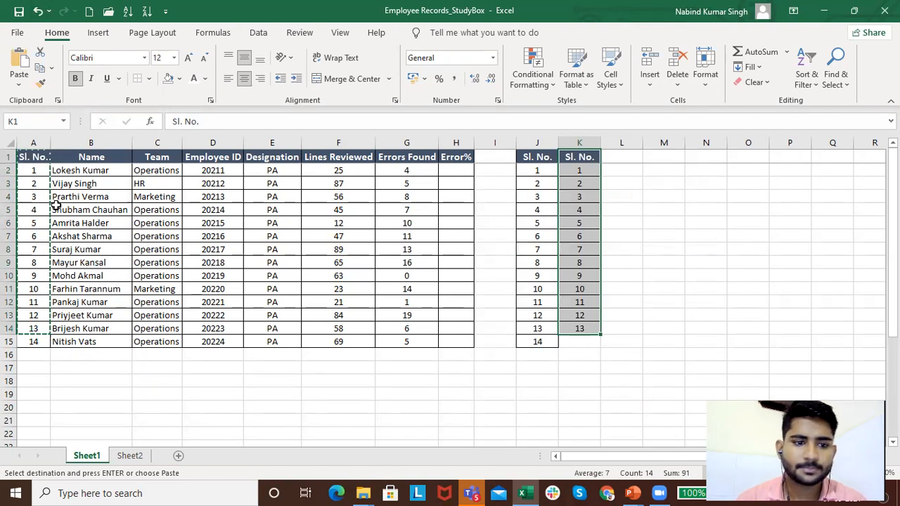
Copy the full Sl. No. column, cells A1:A15, and paste it starting at L1
left_click_drag(33, 156, 46, 343)
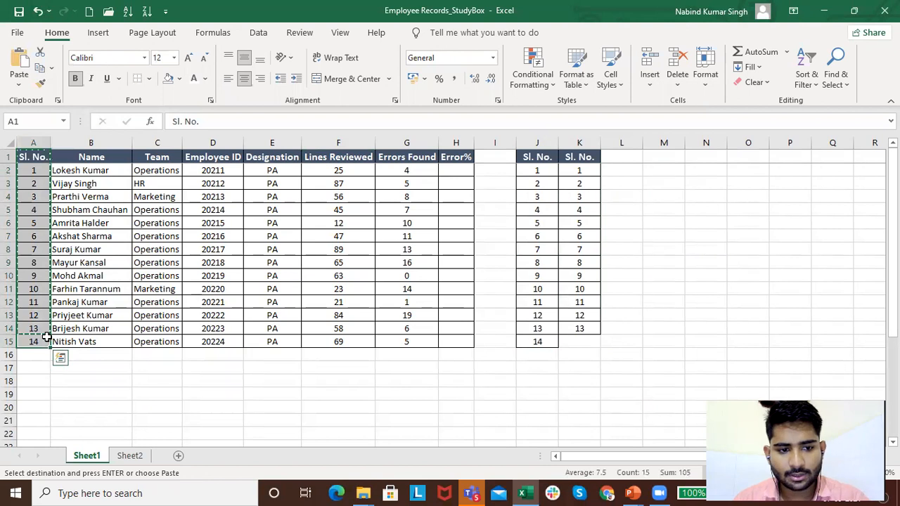
left_click(628, 157)
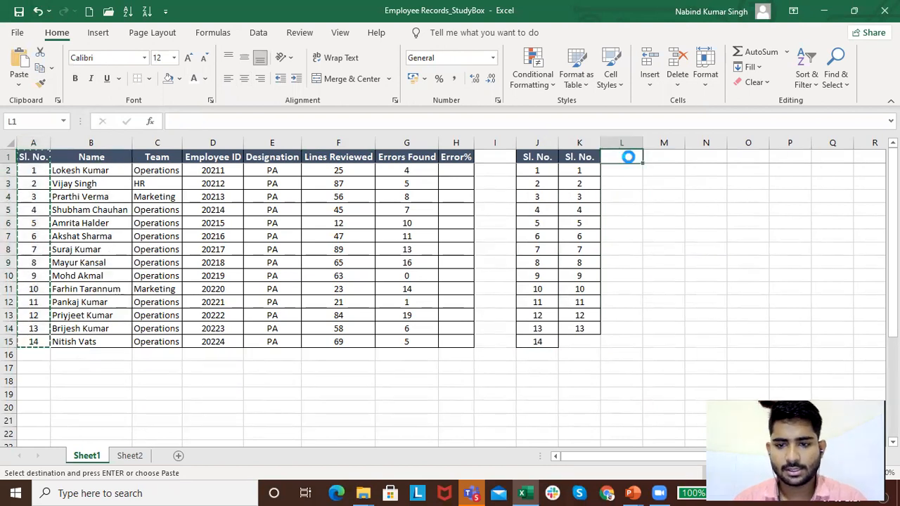
key("ctrl+v")
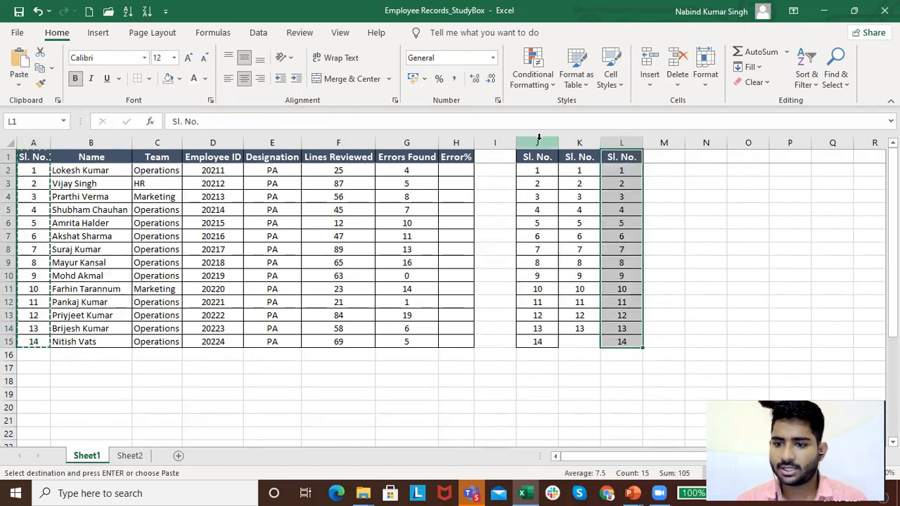
Remove the pasted serial number columns by clearing columns J through M
left_click_drag(539, 138, 647, 155)
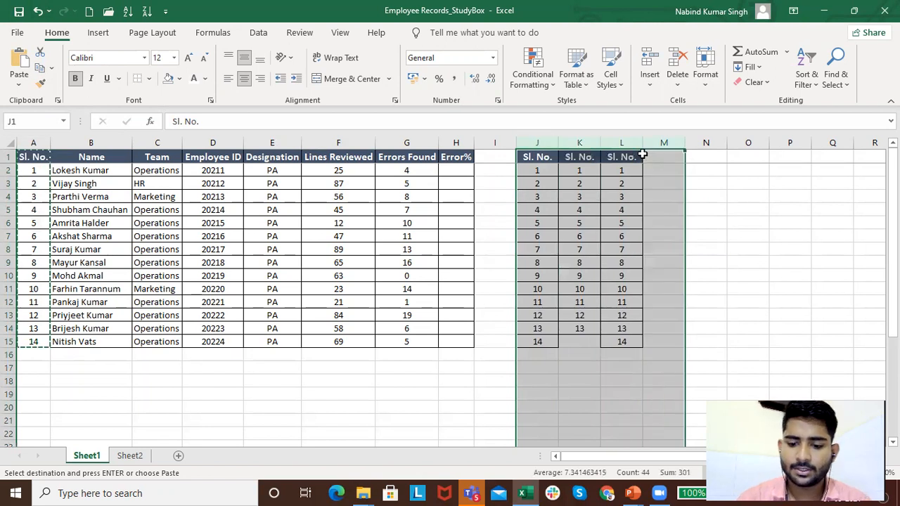
key("Delete")
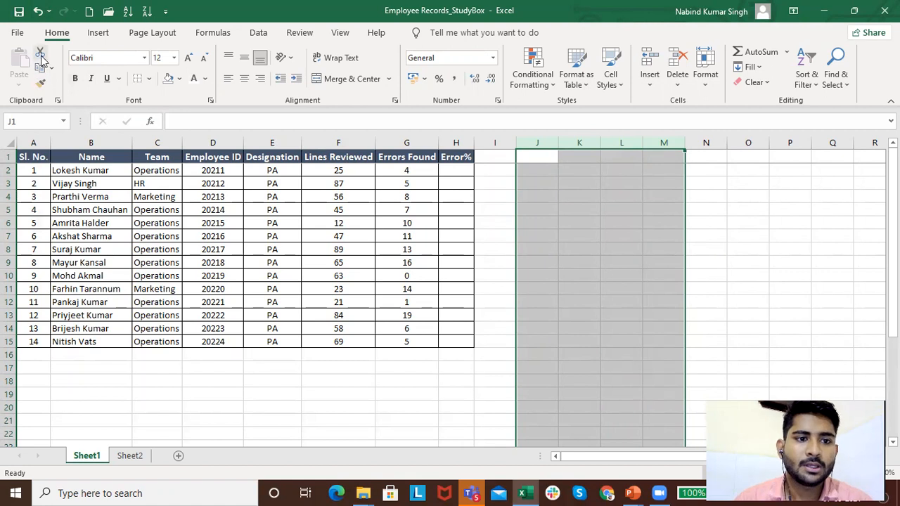
left_click(197, 195)
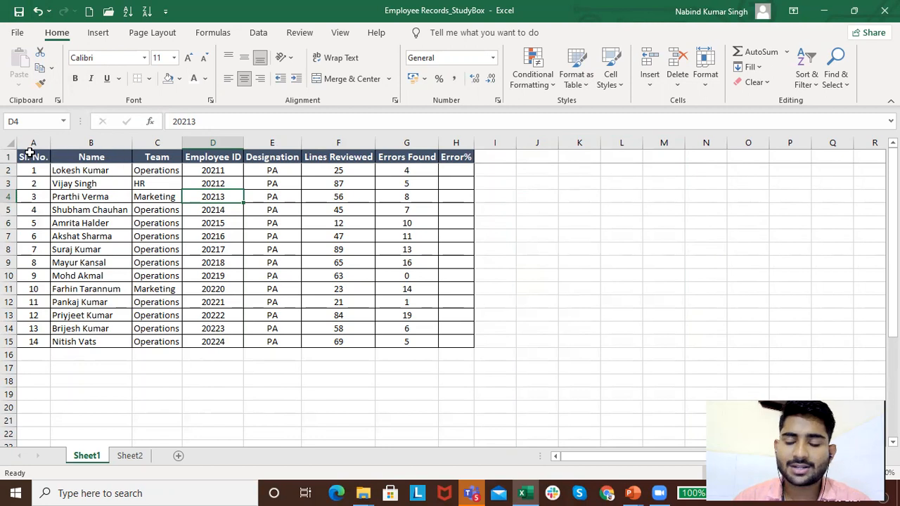
Copy the serial numbers in A2:A15 and paste them as a row starting at J3, using Paste Special with Transpose
left_click_drag(30, 156, 21, 315)
left_click_drag(33, 171, 40, 351)
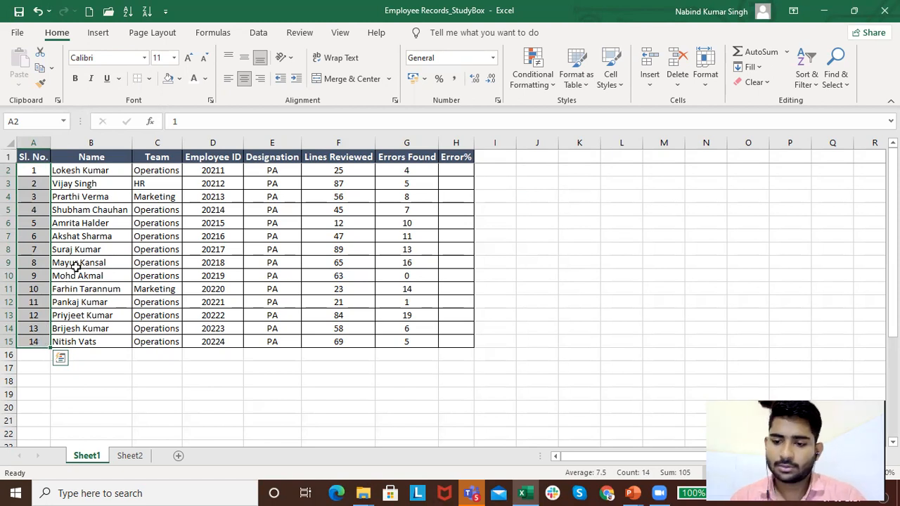
key("ctrl+c")
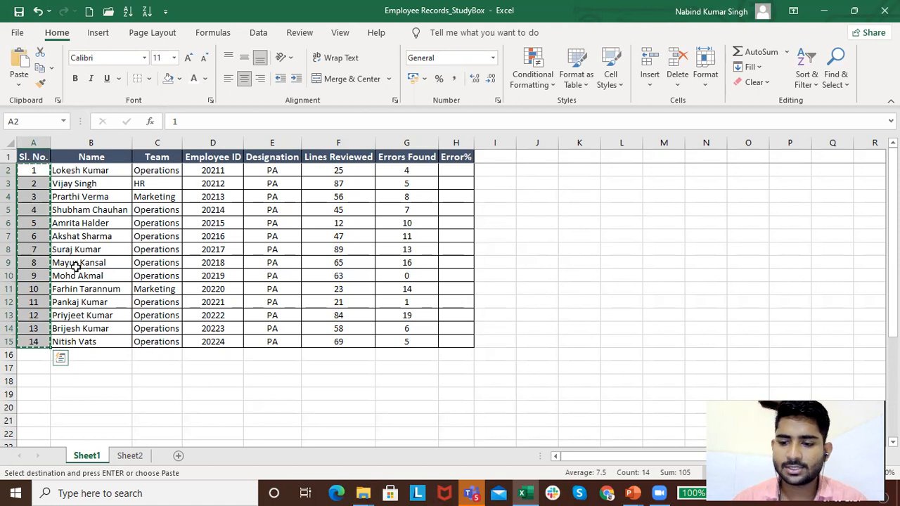
left_click(506, 183)
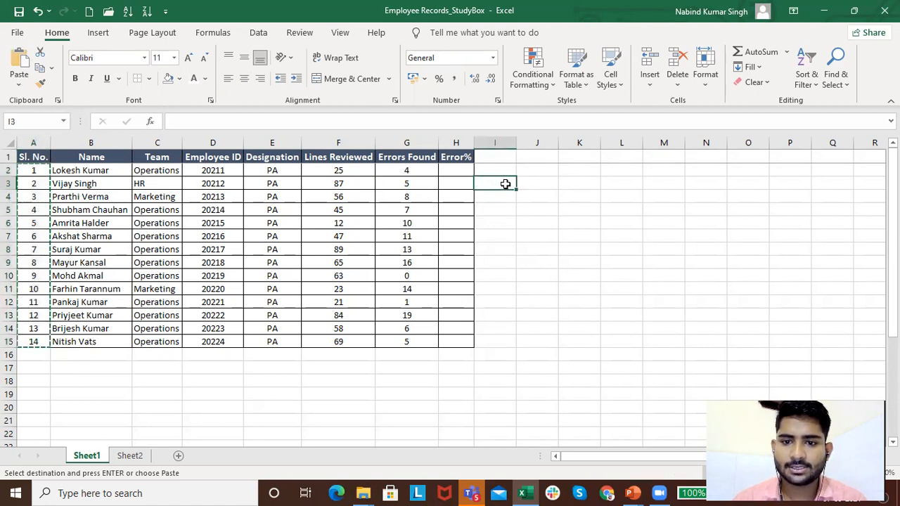
right_click(529, 184)
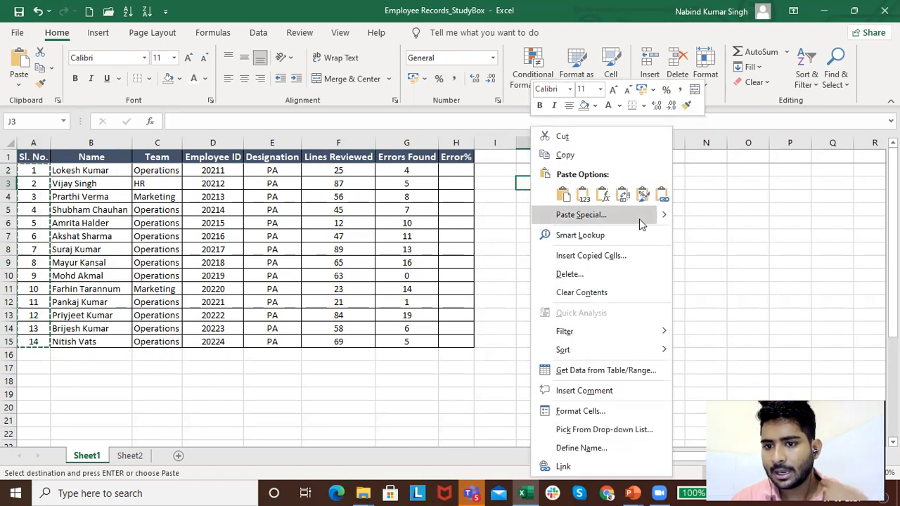
mouse_move(662, 221)
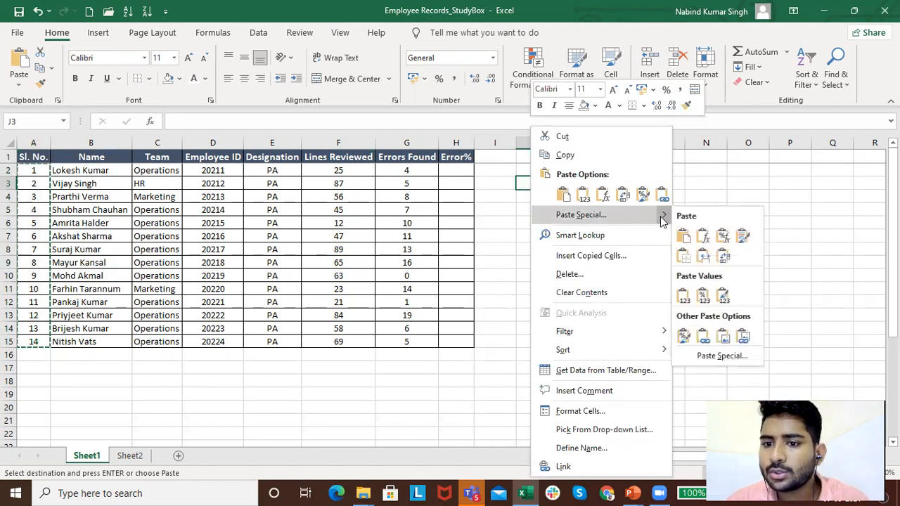
left_click(619, 220)
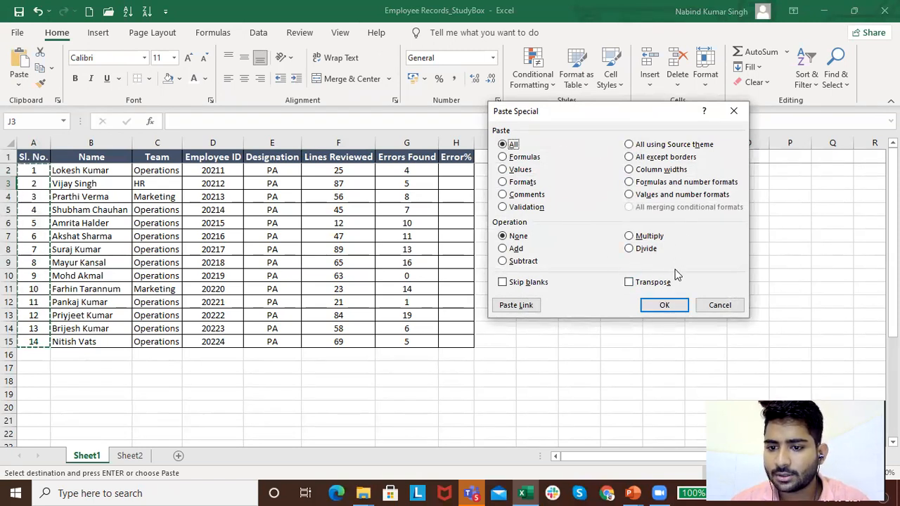
left_click(629, 282)
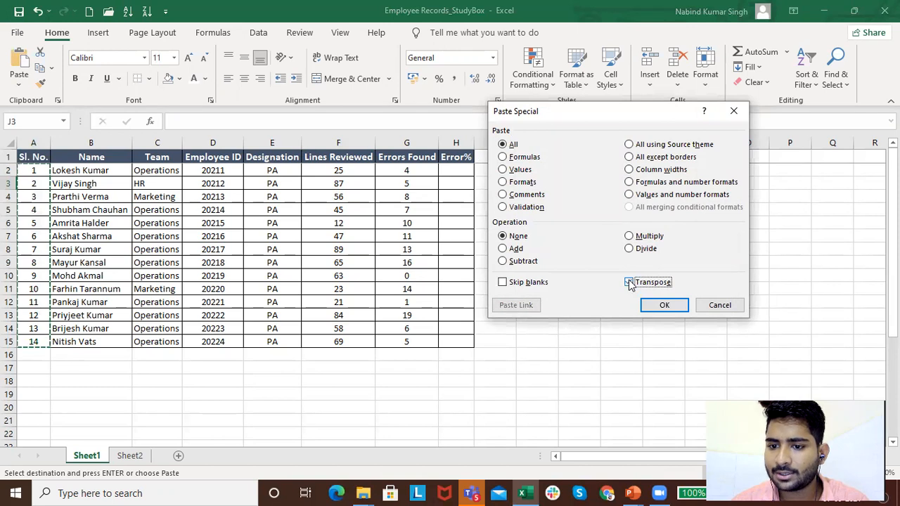
left_click(672, 306)
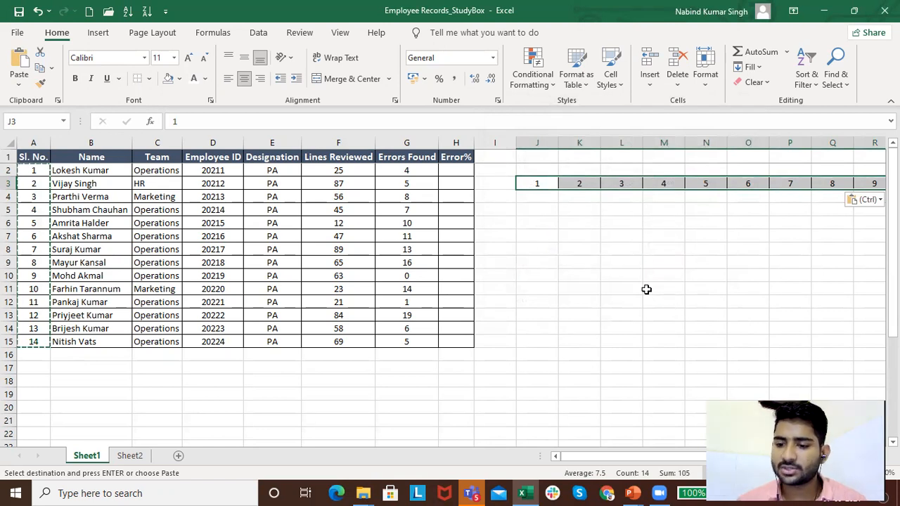
Clear the transposed row starting at J3 and paste serial numbers A2:A15 as a row at A19, using Paste Special with Transpose
key("Delete")
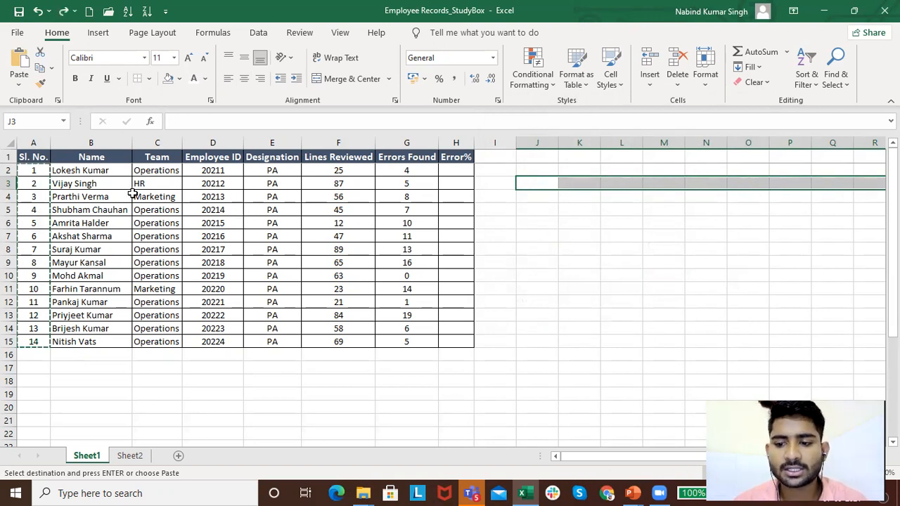
left_click(36, 171)
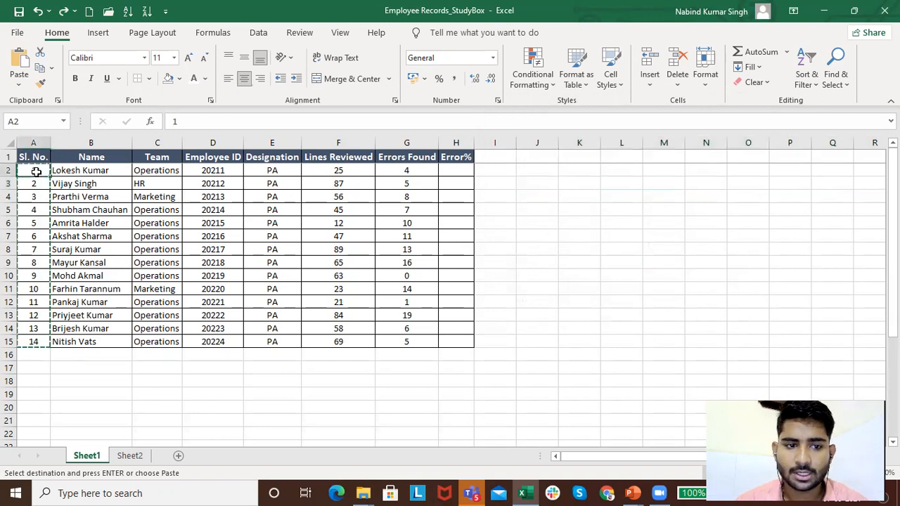
left_click_drag(35, 172, 38, 352)
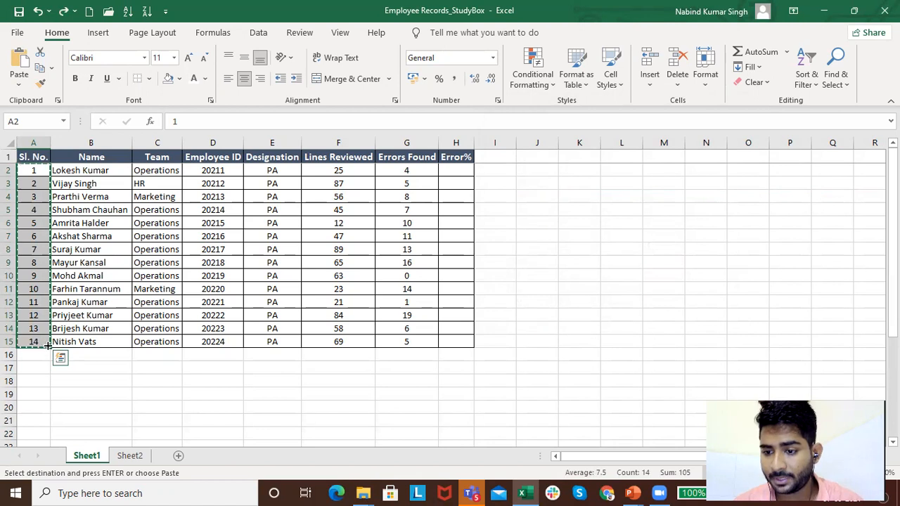
scroll(143, 347, "down", 2)
left_click(48, 318)
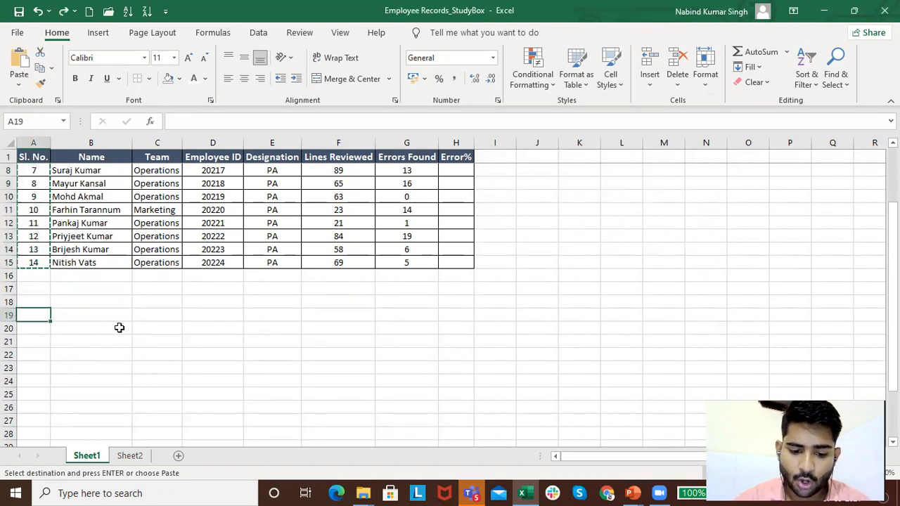
key("ctrl+alt+v")
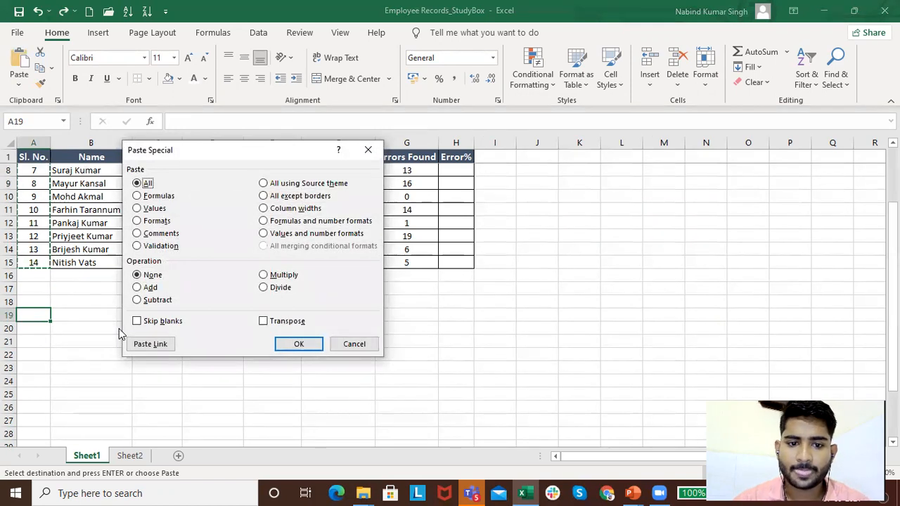
key("alt+e")
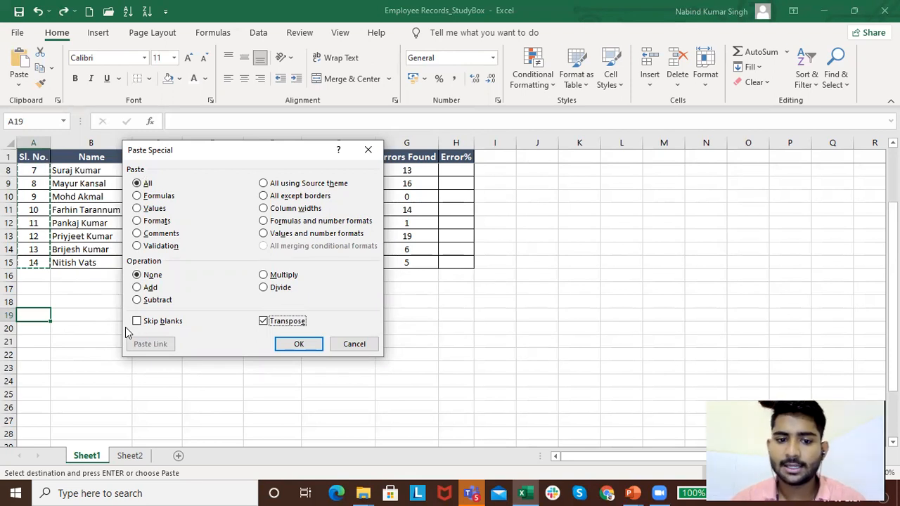
left_click(295, 346)
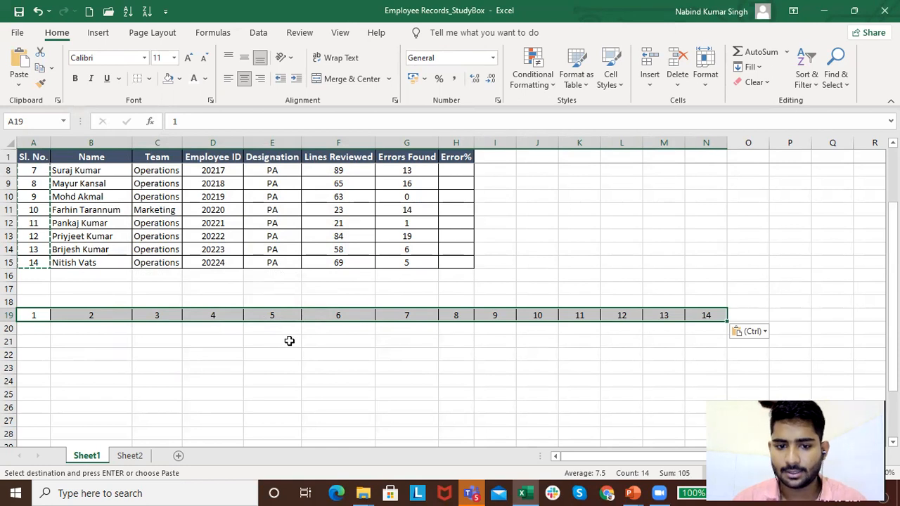
Clear the transposed serial numbers from A19:N19
key("ctrl+z")
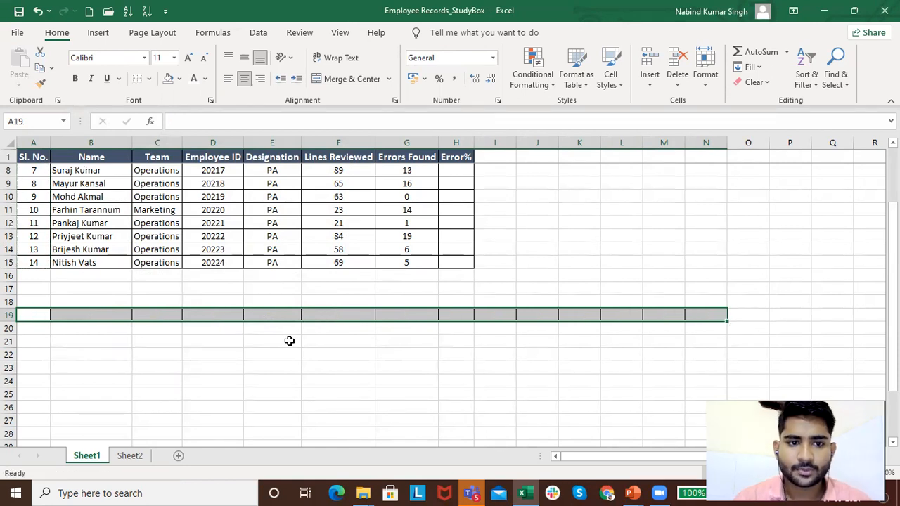
scroll(280, 326, "up", 2)
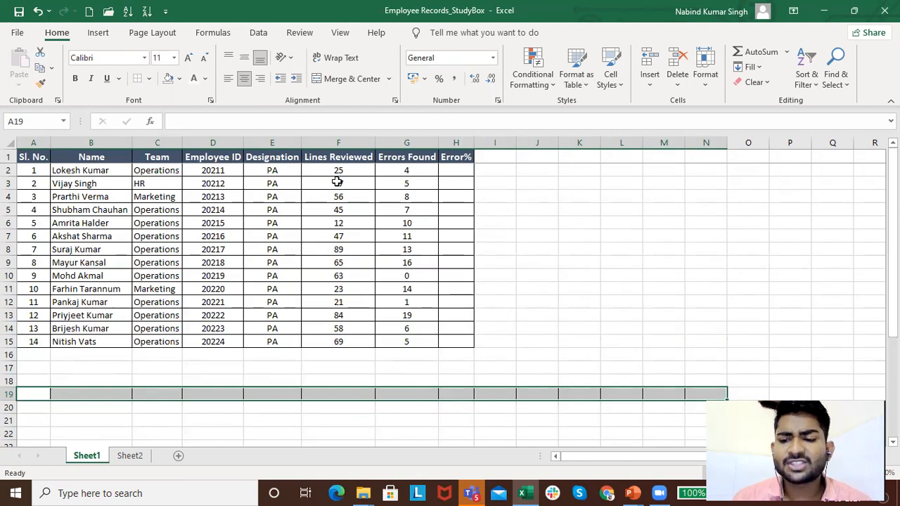
Enter the formula =G2/F2 in H2 to calculate the first employee's Error%
left_click(458, 170)
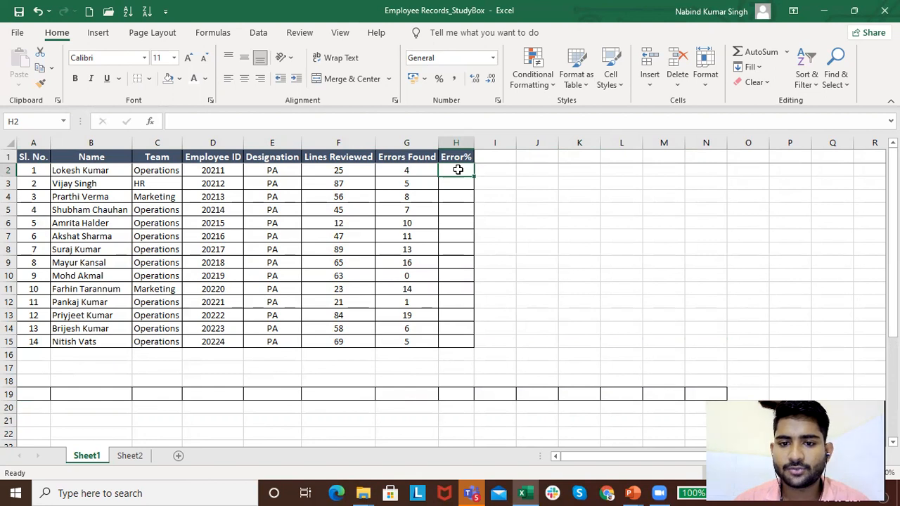
type("=")
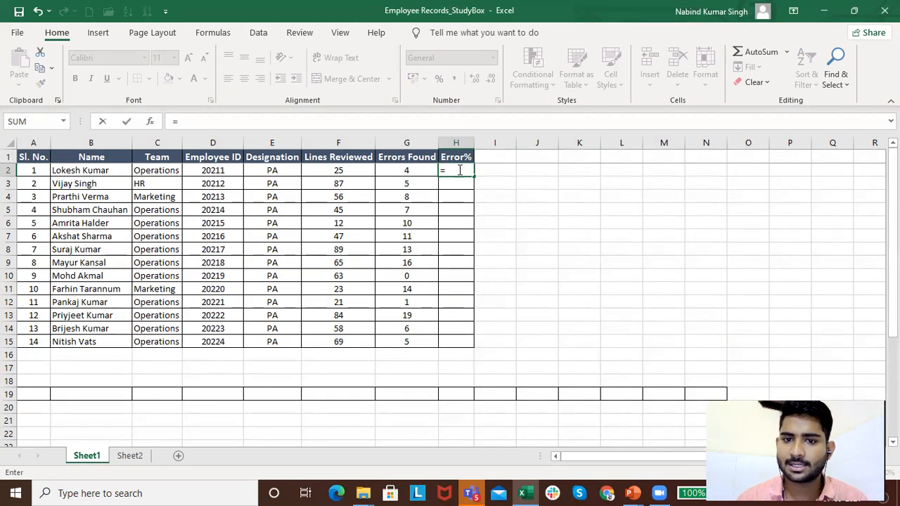
left_click(421, 172)
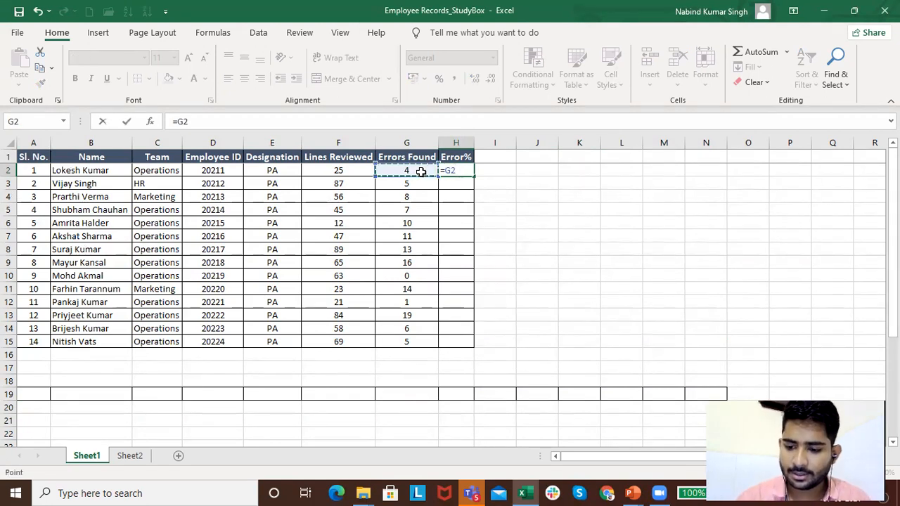
type("/")
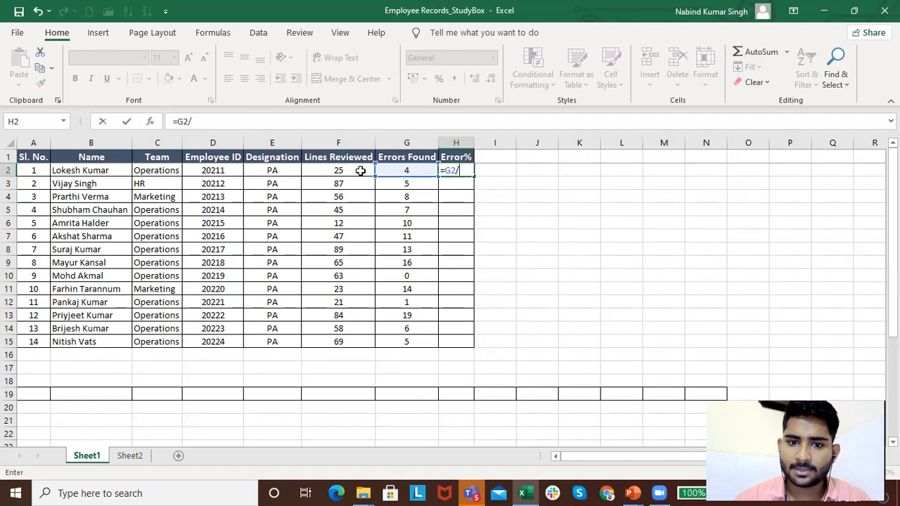
left_click(356, 170)
key("Return")
type(".")
key("BackSpace")
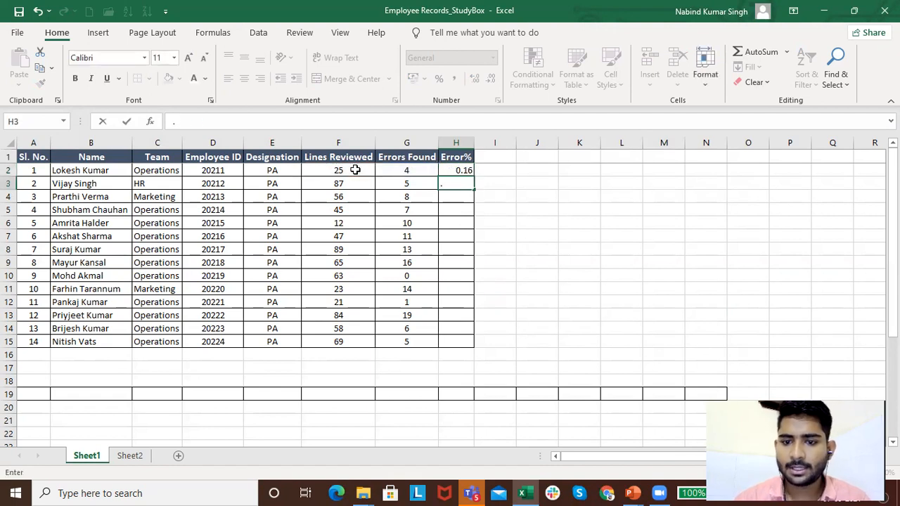
left_click(495, 222)
Format H2 as a percentage and copy its formula down the Error% column through H15
left_click(464, 172)
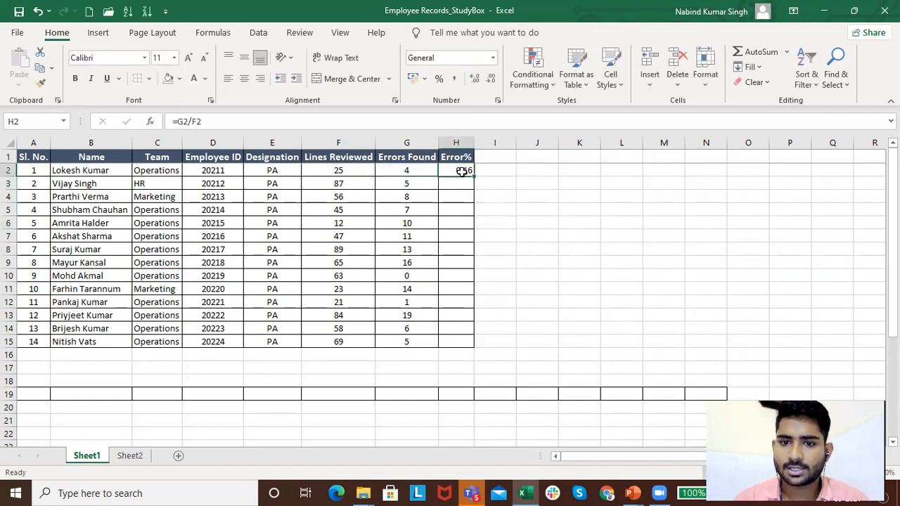
left_click(438, 79)
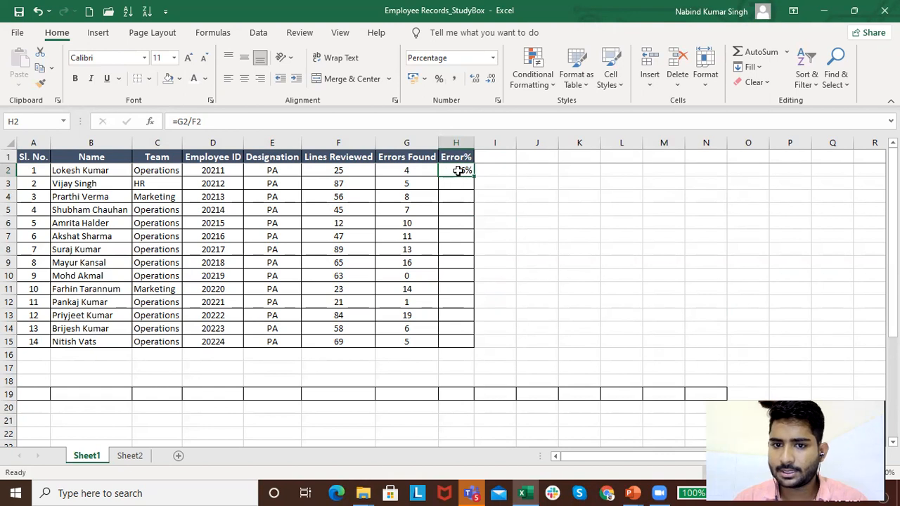
key("ctrl+c")
left_click_drag(459, 168, 457, 336)
key("ctrl+v")
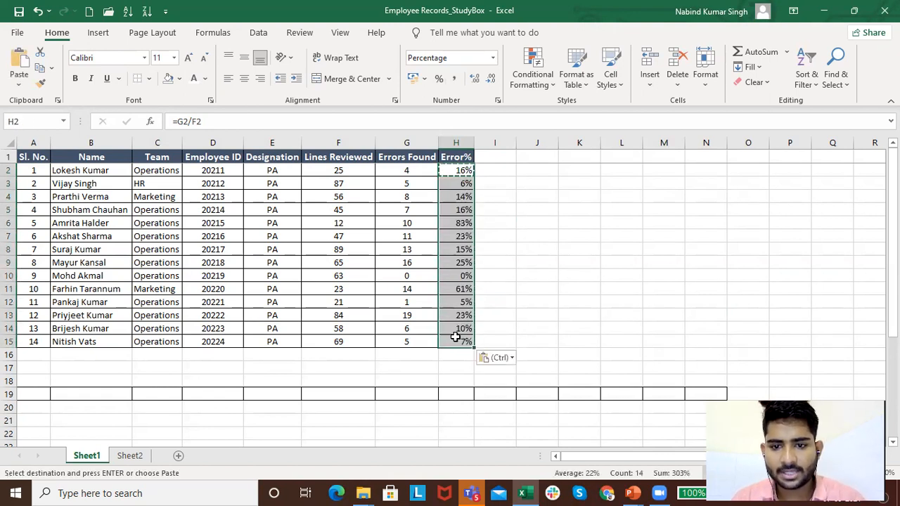
left_click(518, 273)
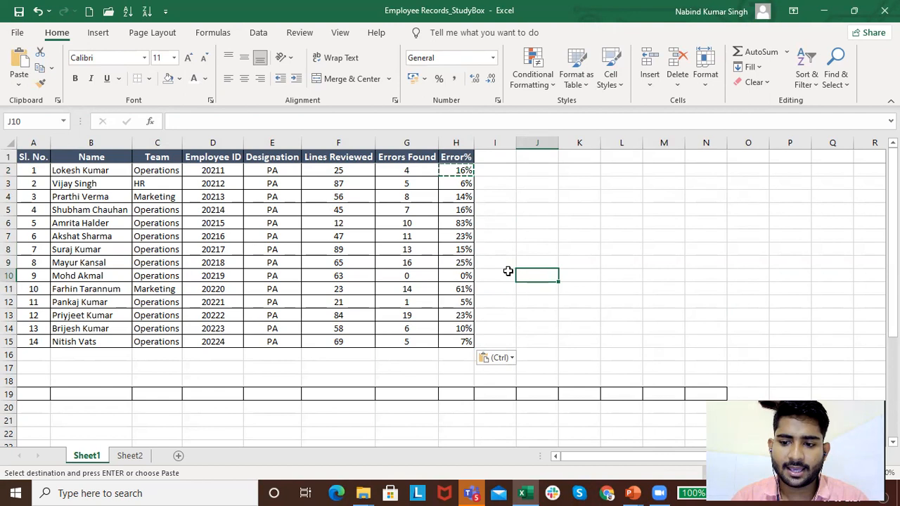
Copy the Name column B1:B15 to J1 and autofit the width of column J
left_click_drag(83, 159, 85, 342)
key("ctrl+c")
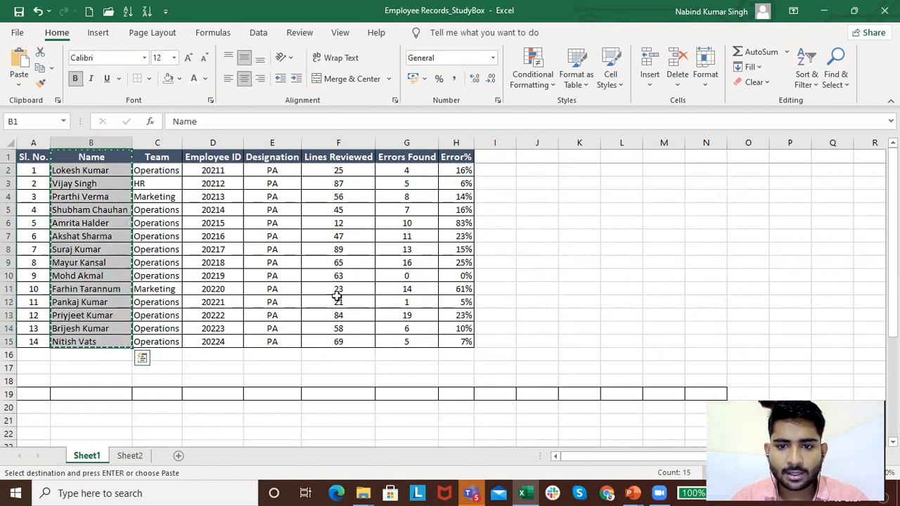
left_click(551, 161)
key("ctrl+v")
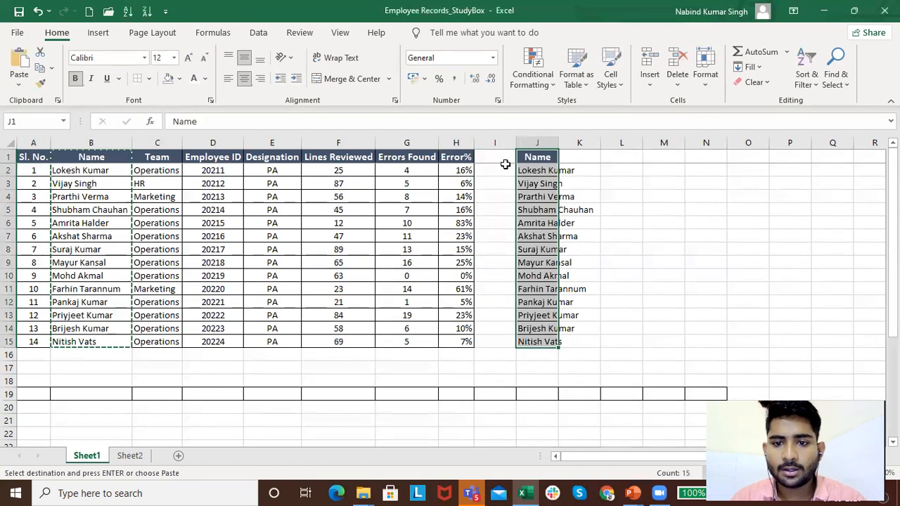
double_click(558, 146)
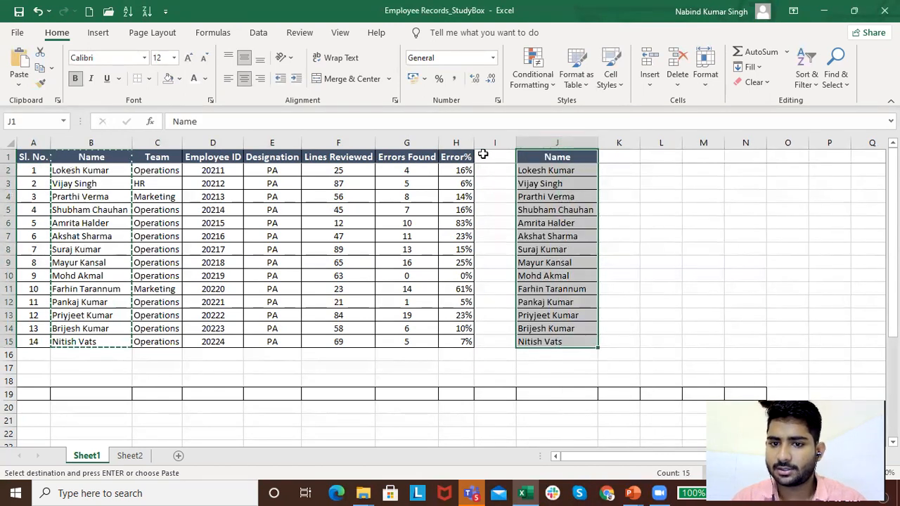
Copy the Error% column H1:H15 and paste it normally starting at K1
left_click_drag(458, 157, 458, 340)
key("ctrl+c")
left_click(618, 154)
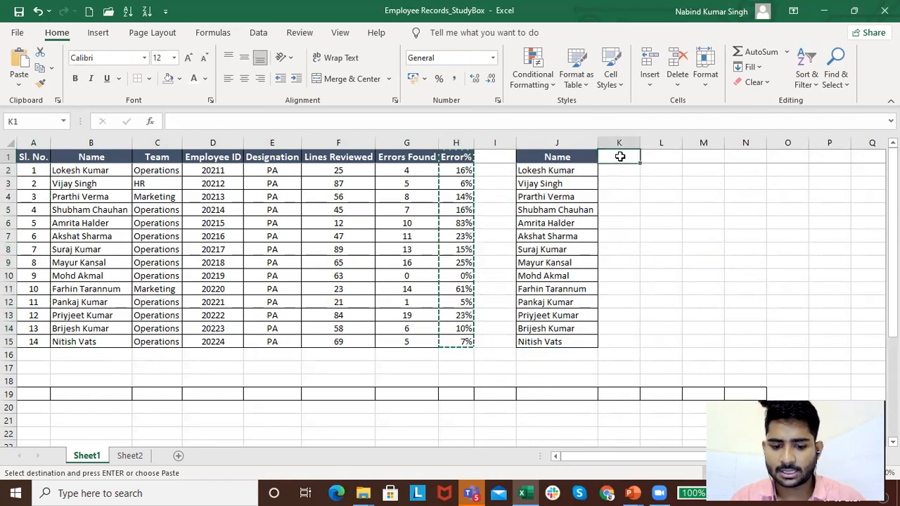
key("ctrl+v")
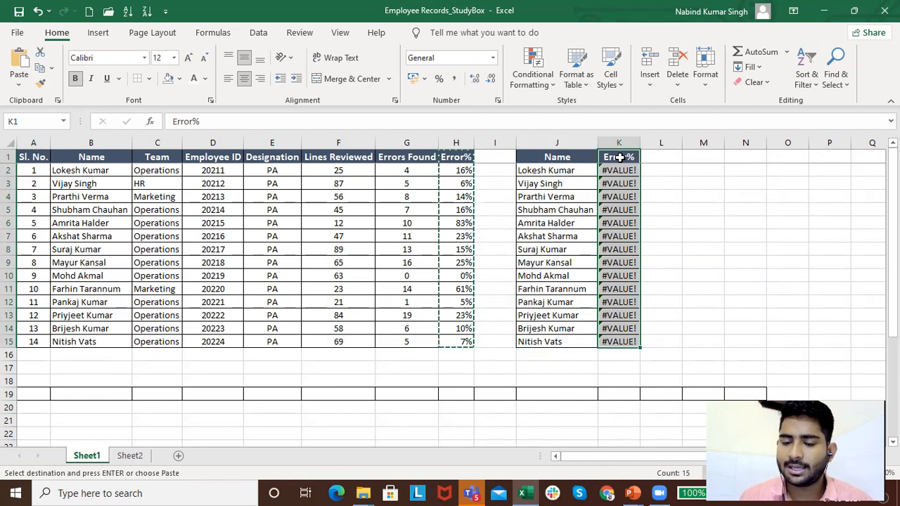
Inspect the cell references in the pasted Error% formula in K2
left_click(609, 171)
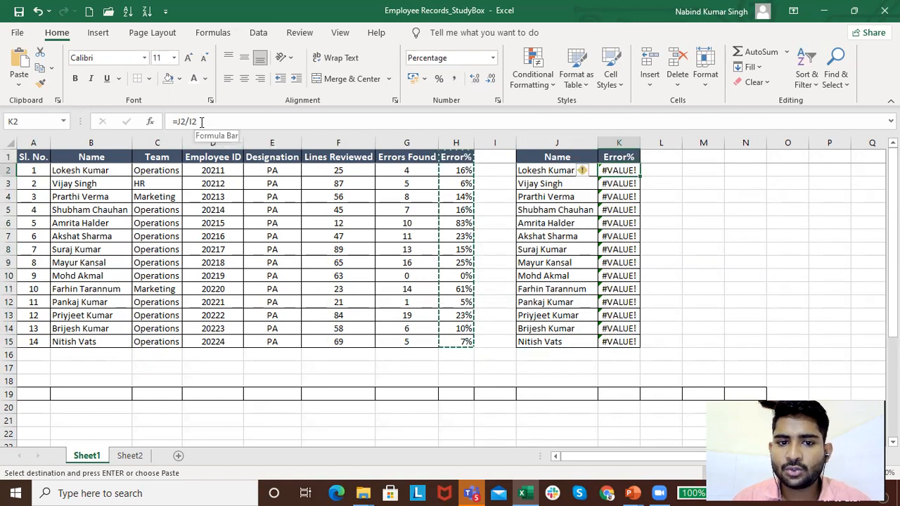
left_click_drag(206, 121, 171, 121)
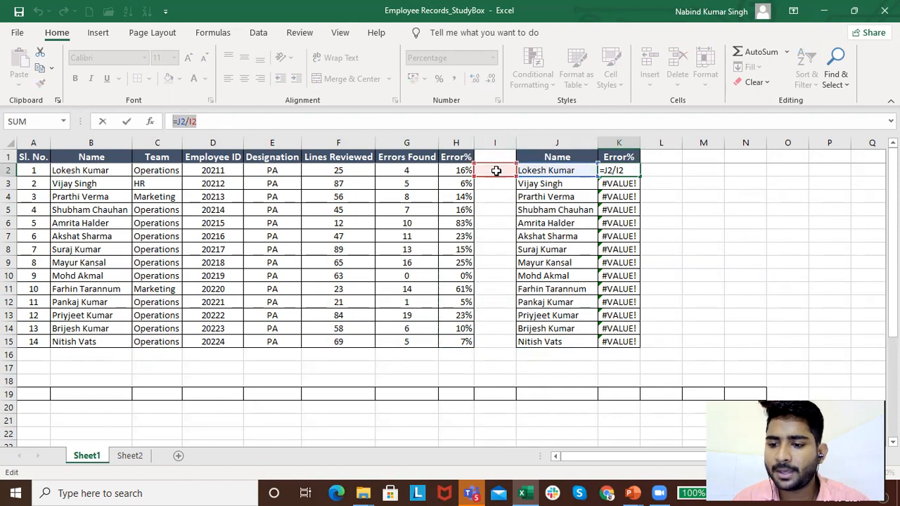
key("Escape")
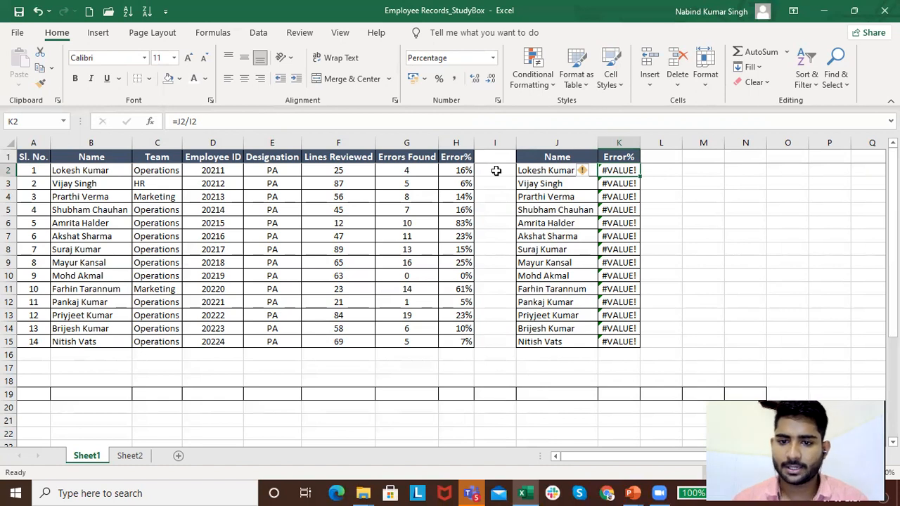
Copy the Error% results in H2:H15 and paste them as values only over K2:K15
left_click_drag(462, 170, 454, 341)
right_click(454, 285)
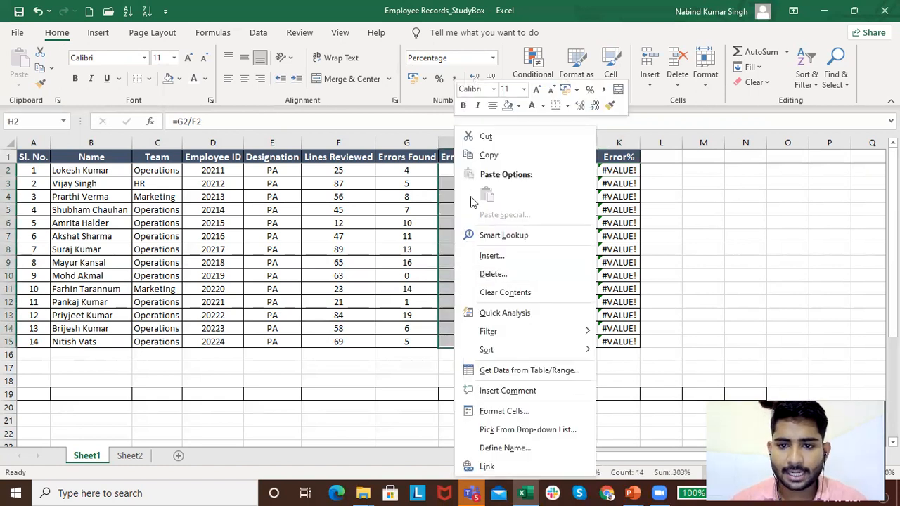
left_click(484, 155)
left_click_drag(614, 171, 616, 342)
right_click(609, 224)
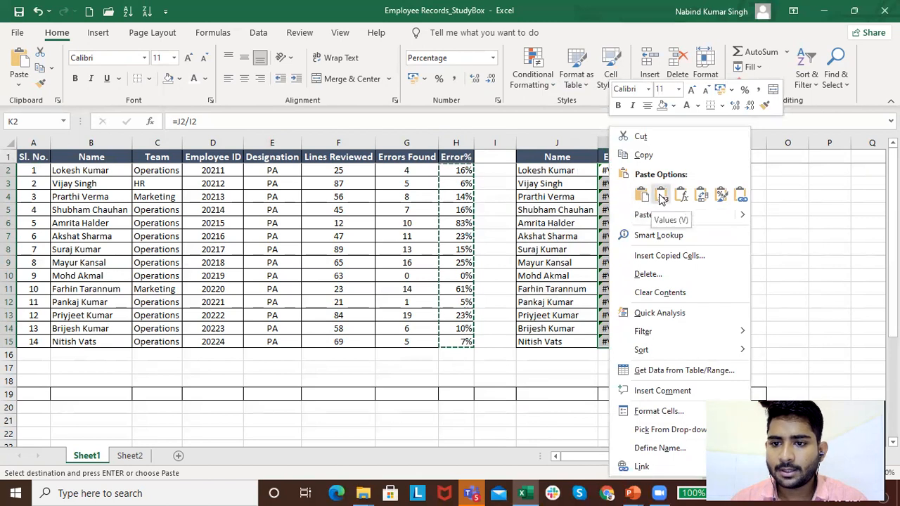
left_click(661, 195)
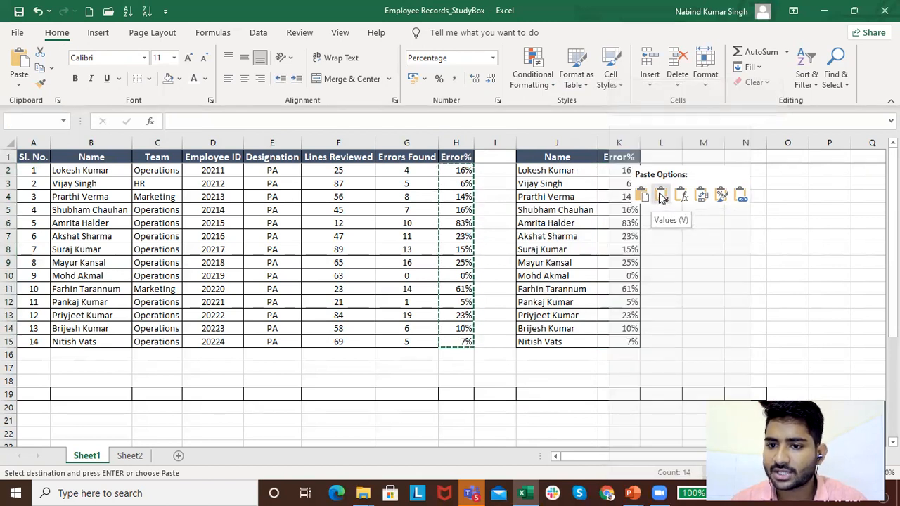
left_click(661, 196)
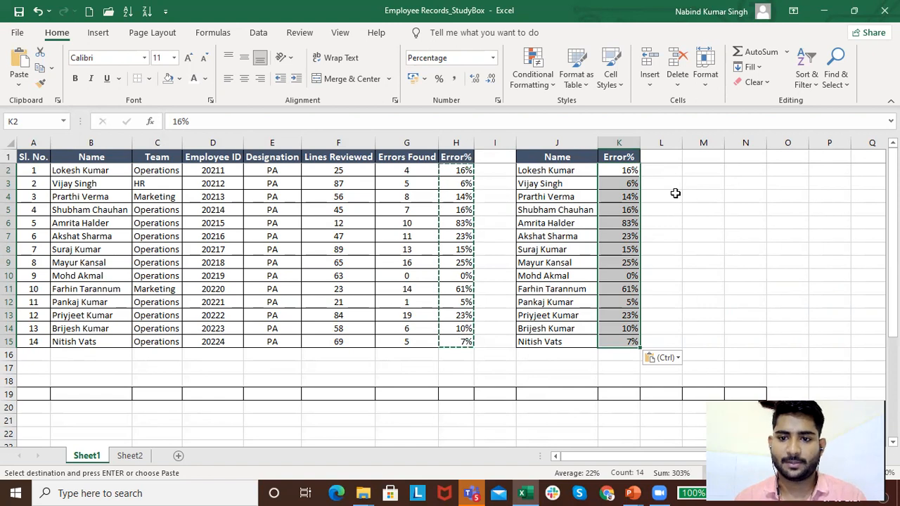
Clear the pasted Error% values from K2:K15, keeping the column header
left_click(625, 143)
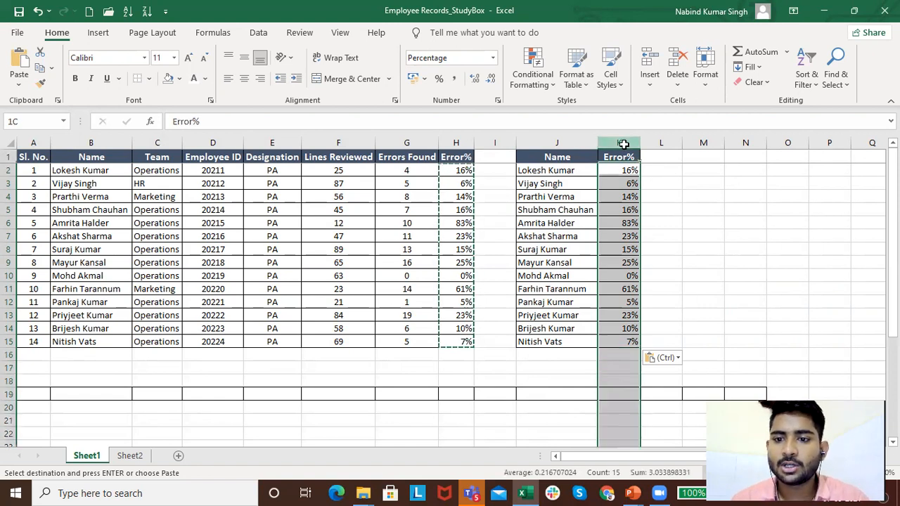
key("Escape")
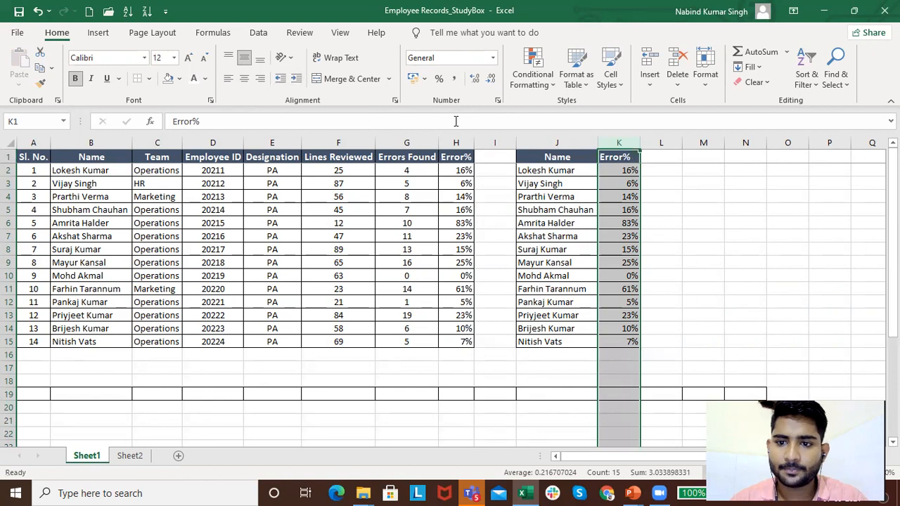
left_click(614, 168)
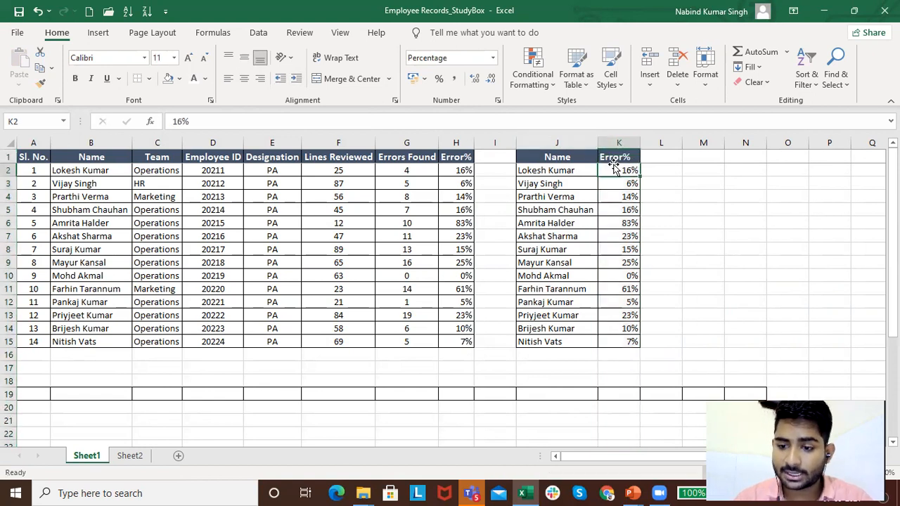
key("ctrl+shift+Down")
key("Delete")
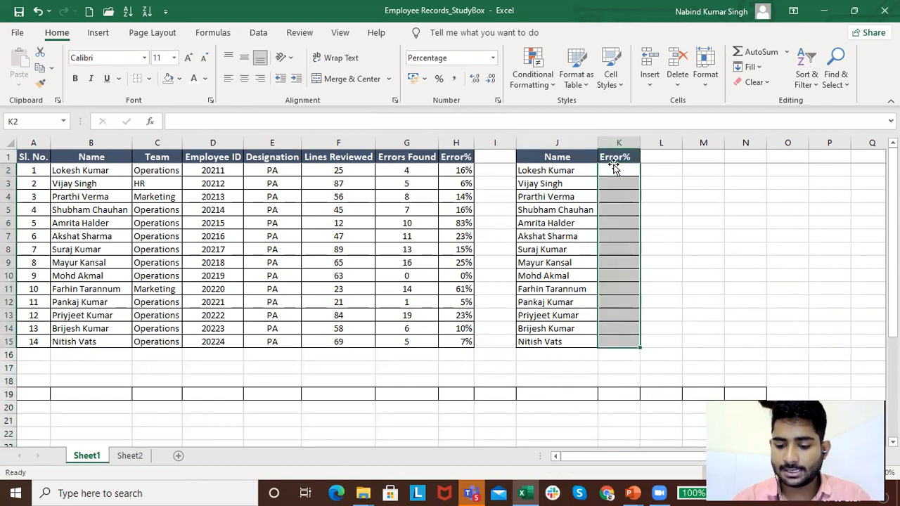
Copy the Error% results in H2:H15 and paste them with Paste Special as Values starting at K2
key("Left")
key("Left")
key("Left")
key("ctrl+shift+Down")
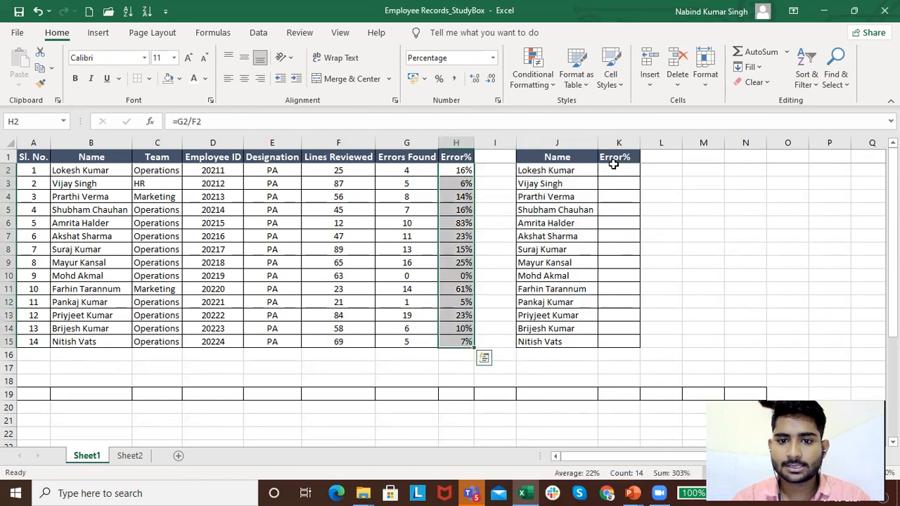
key("ctrl+c")
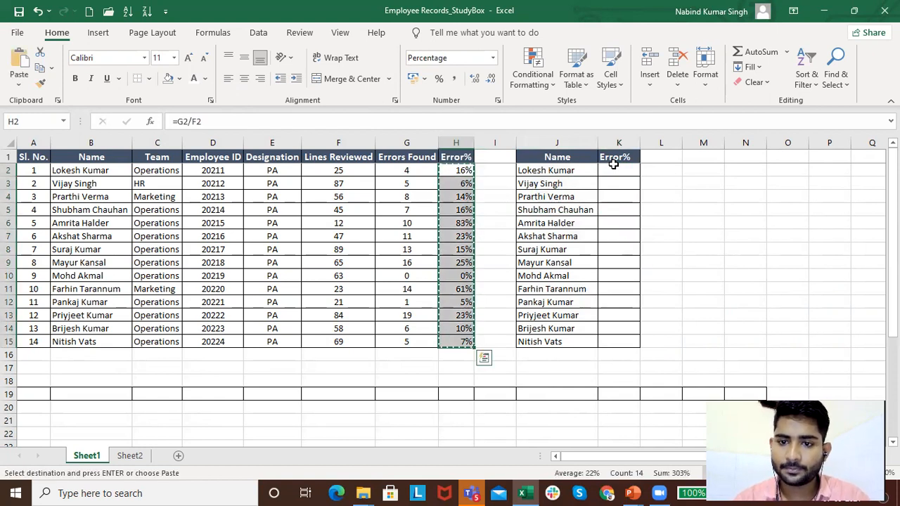
left_click(614, 169)
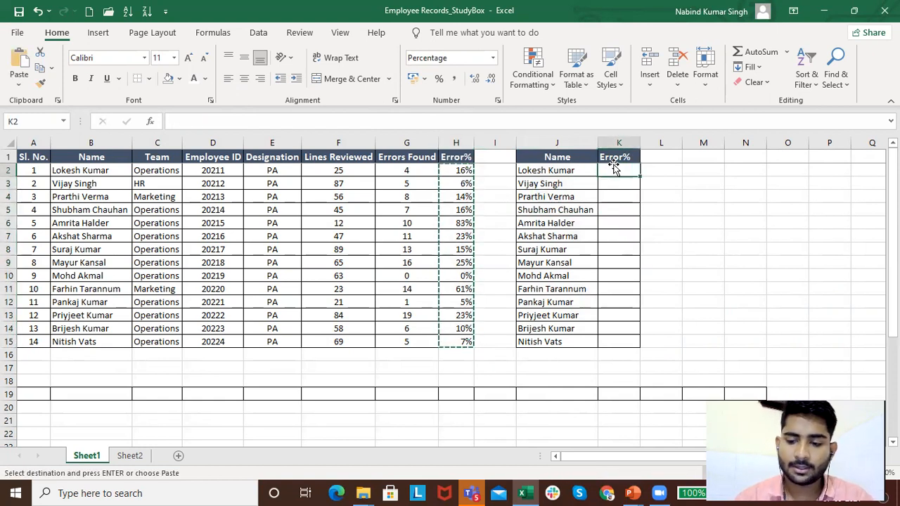
key("ctrl+alt+v")
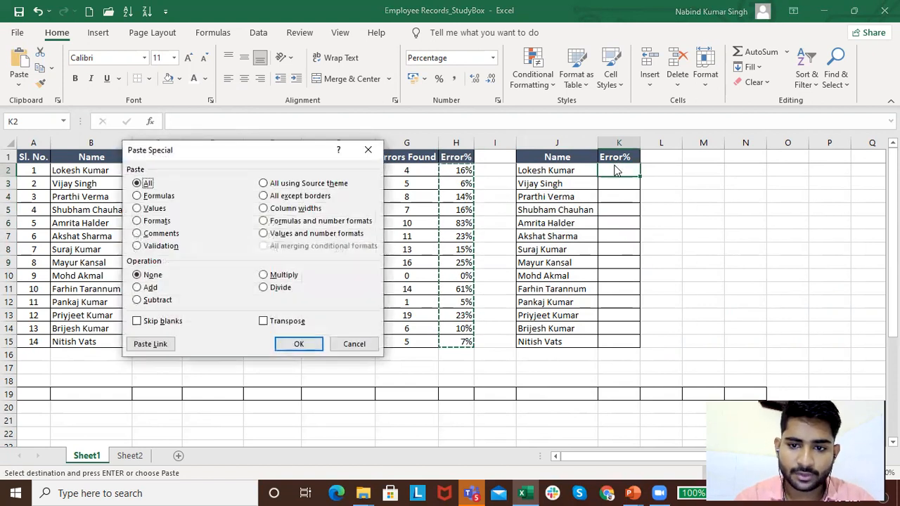
left_click(143, 213)
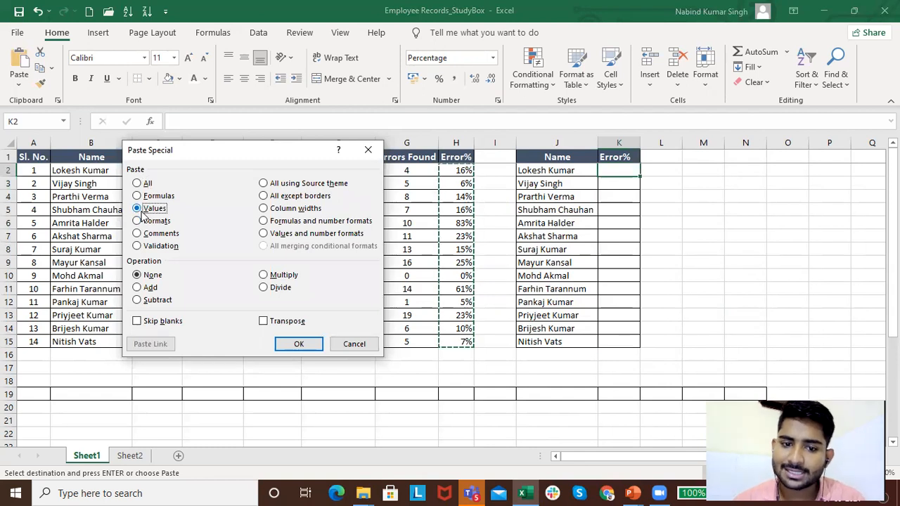
left_click(298, 341)
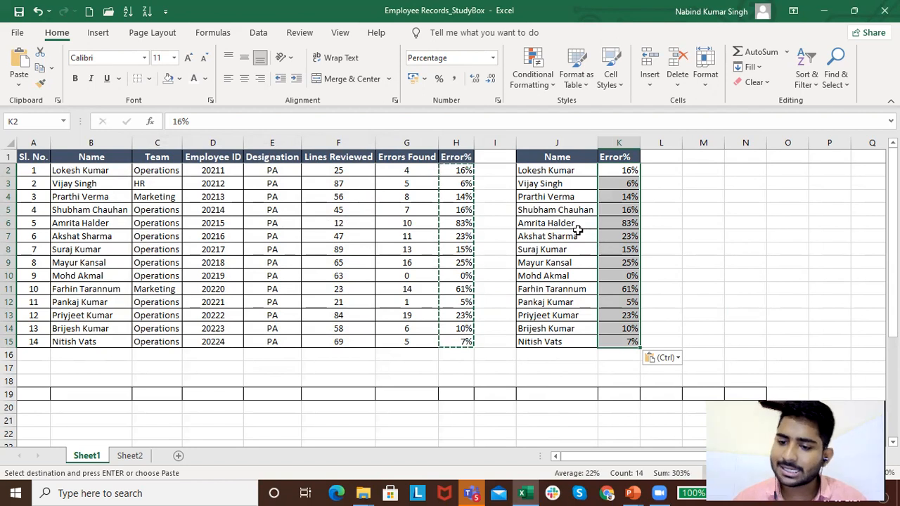
Set the font size of the names in J2:J15 to 16
left_click_drag(567, 174, 573, 342)
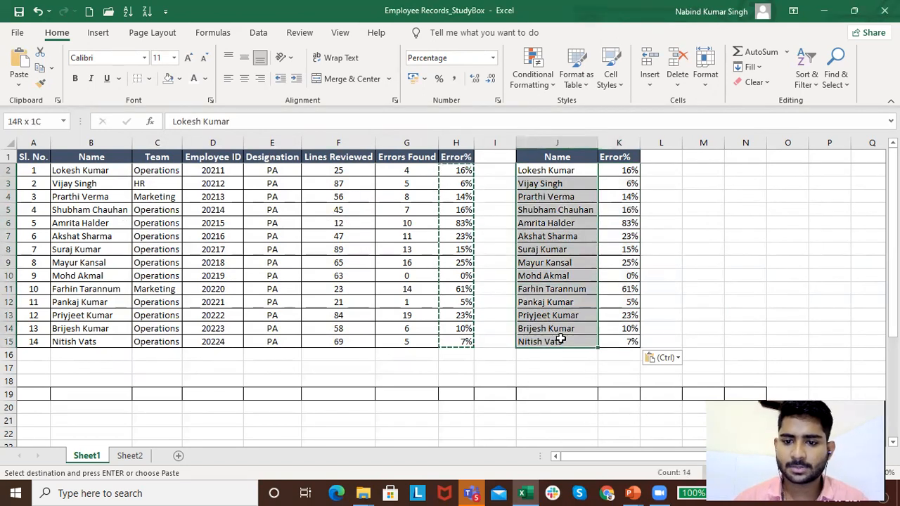
left_click(174, 59)
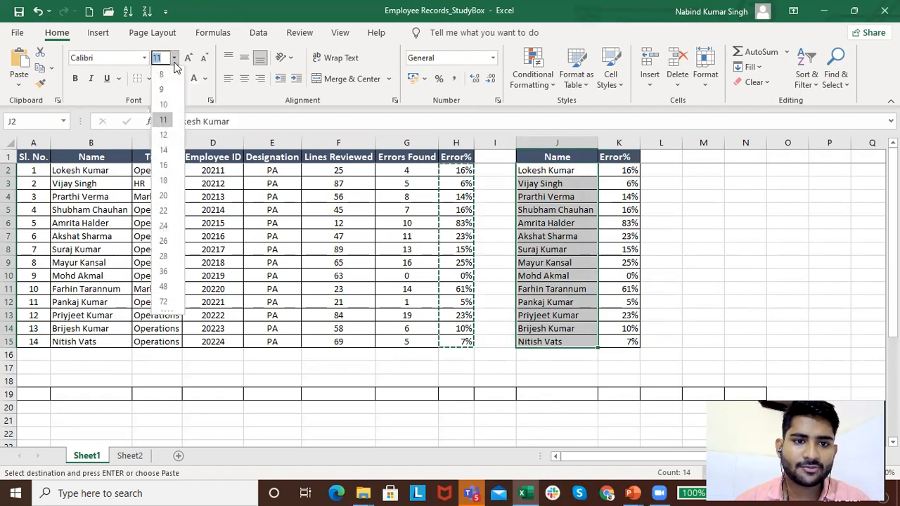
left_click(164, 166)
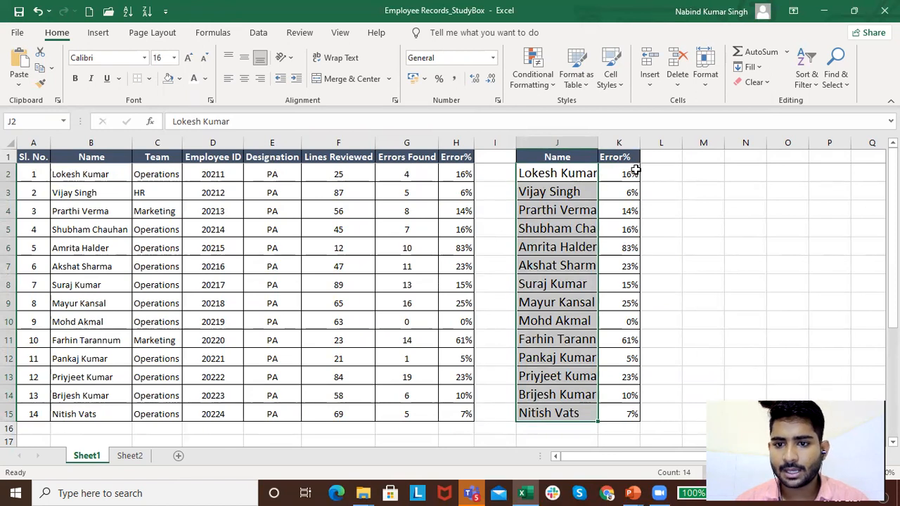
Change the Name and Error% headers in J1:K1 to black font colour with no fill
left_click_drag(557, 157, 616, 157)
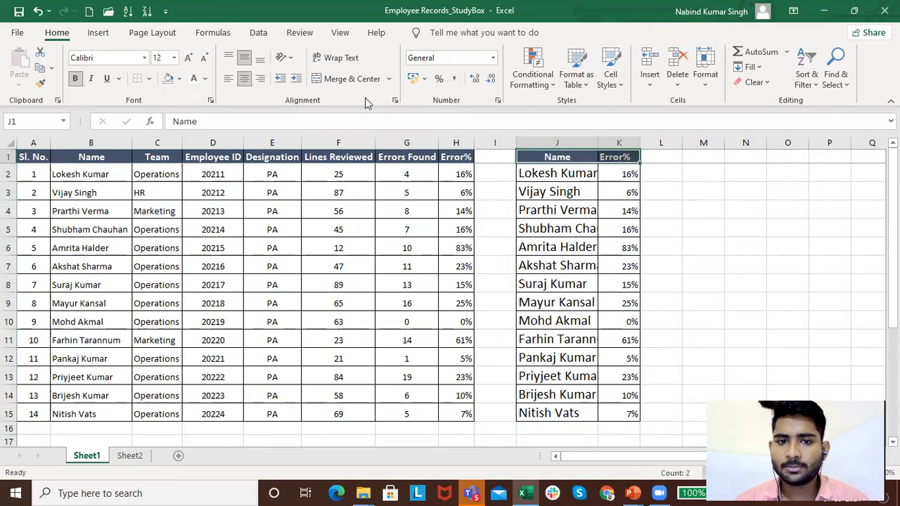
left_click(204, 79)
left_click(204, 127)
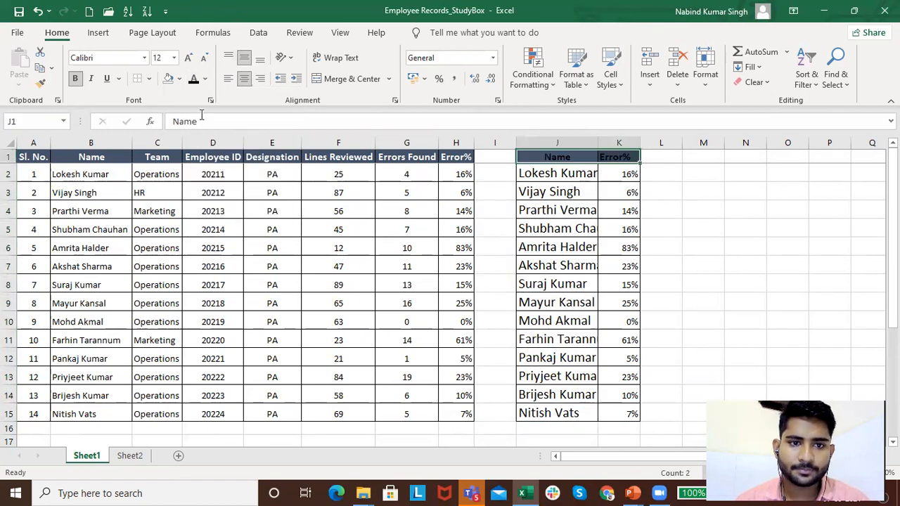
left_click(179, 79)
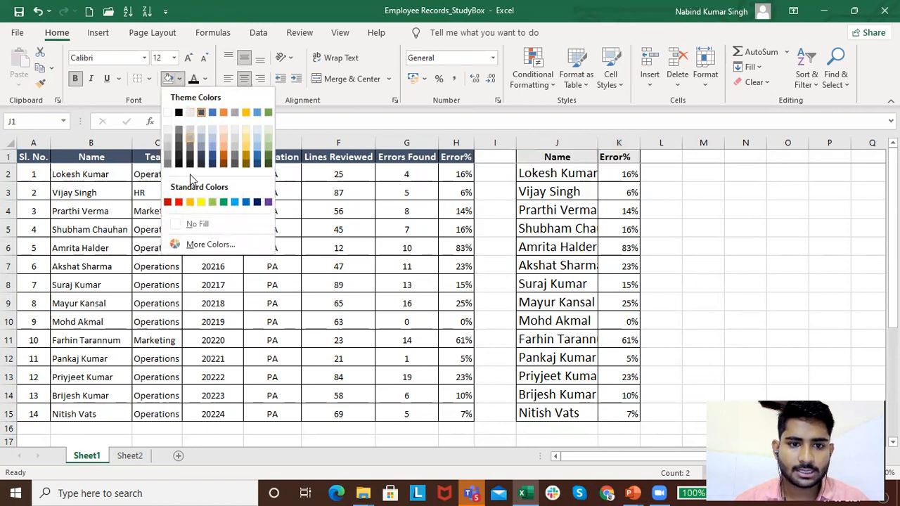
left_click(203, 227)
left_click(729, 211)
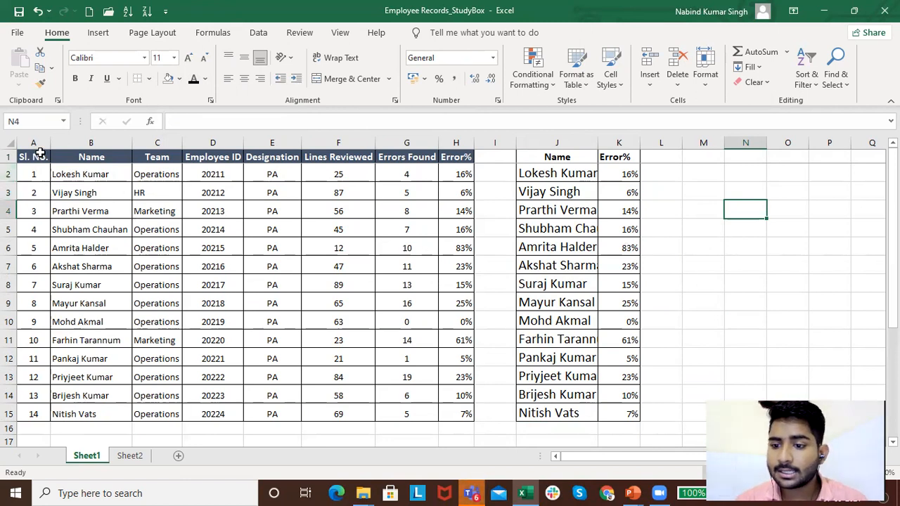
left_click_drag(535, 156, 603, 155)
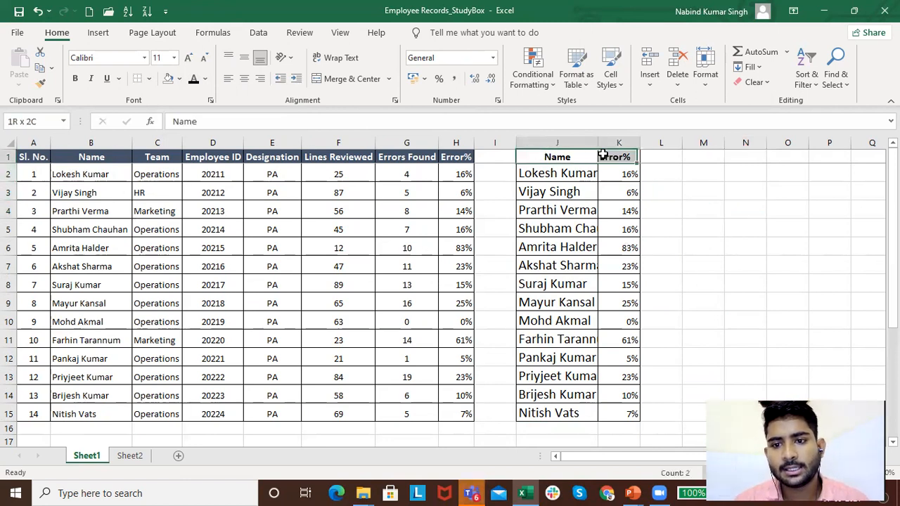
left_click(599, 213)
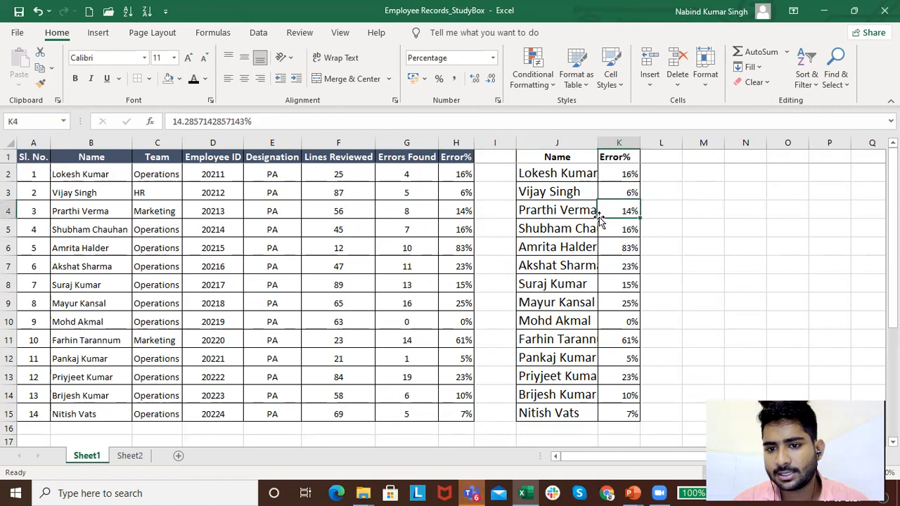
Try to apply the formatting of the whole table A1:H15 to the small table at J1 with Format Painter, then undo it
left_click(28, 157)
left_click_drag(50, 169, 468, 419)
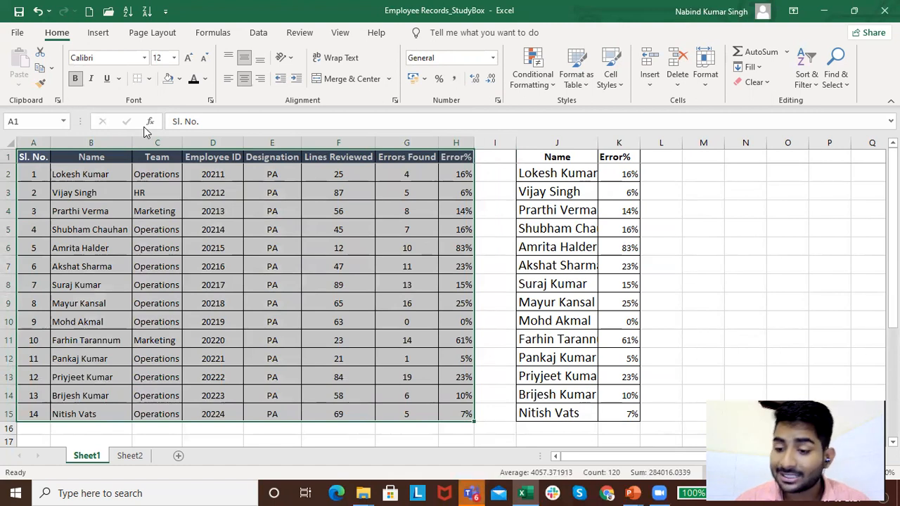
left_click(40, 84)
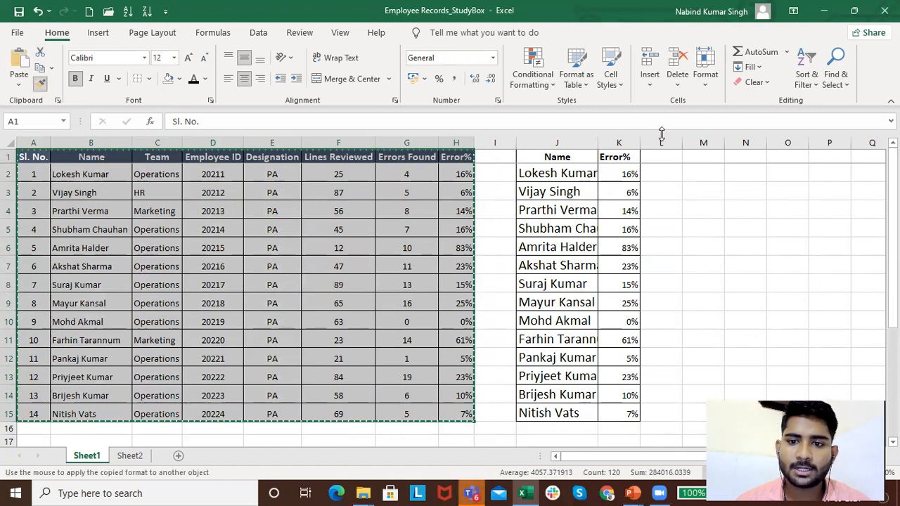
left_click(552, 156)
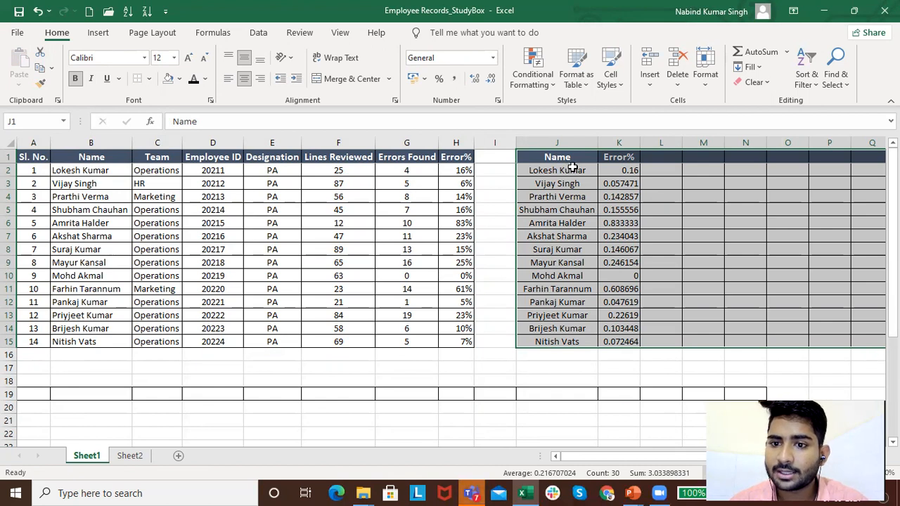
left_click(622, 141)
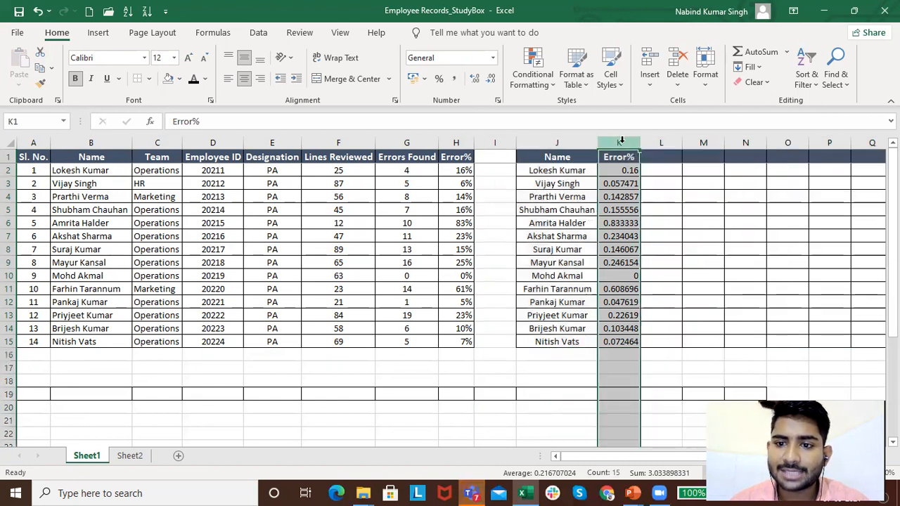
left_click(88, 141)
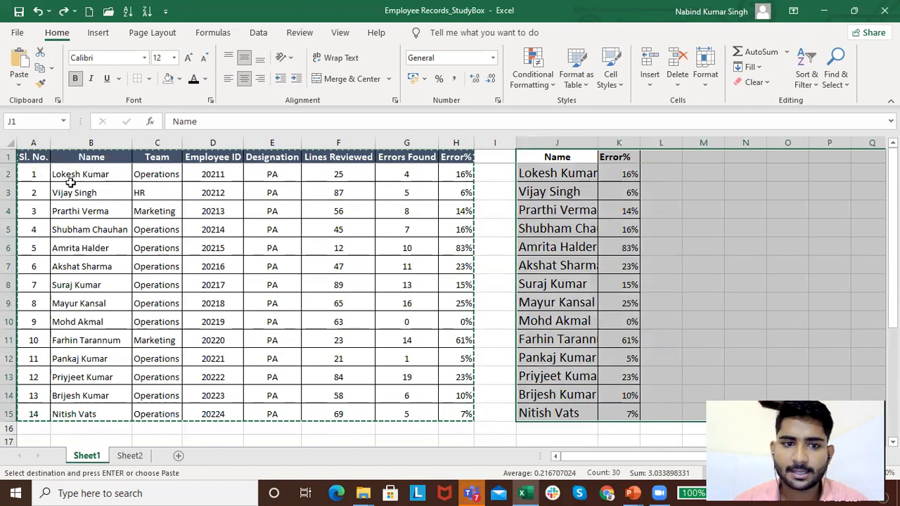
Copy the header formatting of A1:B1 onto the Name and Error% headers in J1:K1 with Format Painter
left_click_drag(29, 157, 112, 157)
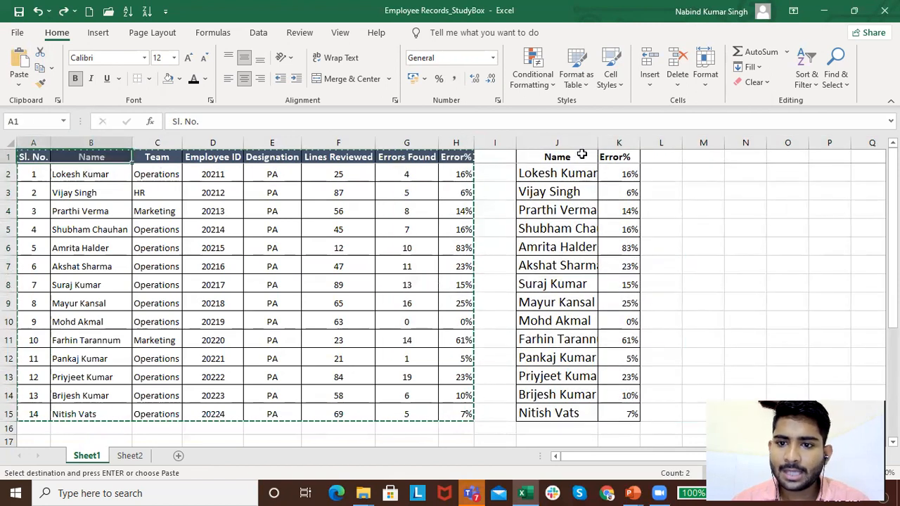
left_click(40, 83)
left_click(549, 157)
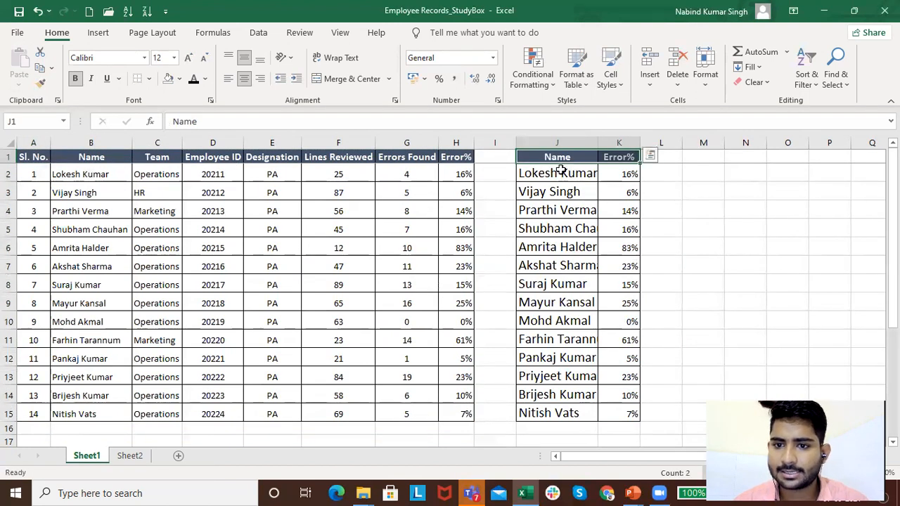
Use Format Painter to copy the formatting of B1:B15 onto J1:J15 and of H1:H15 onto K1:K15
mouse_move(91, 157)
left_mouse_down()
mouse_move(99, 426)
mouse_move(102, 414)
left_mouse_up()
left_click(40, 83)
left_click(566, 156)
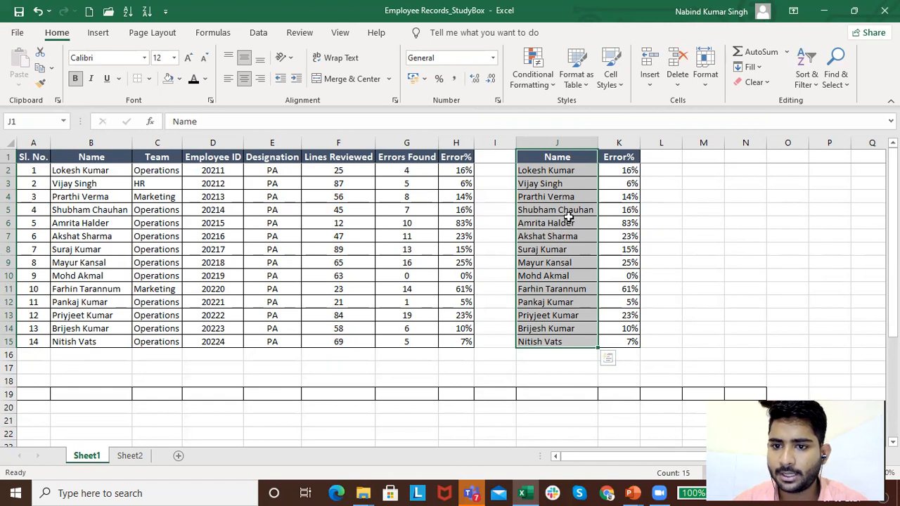
left_click_drag(466, 157, 465, 341)
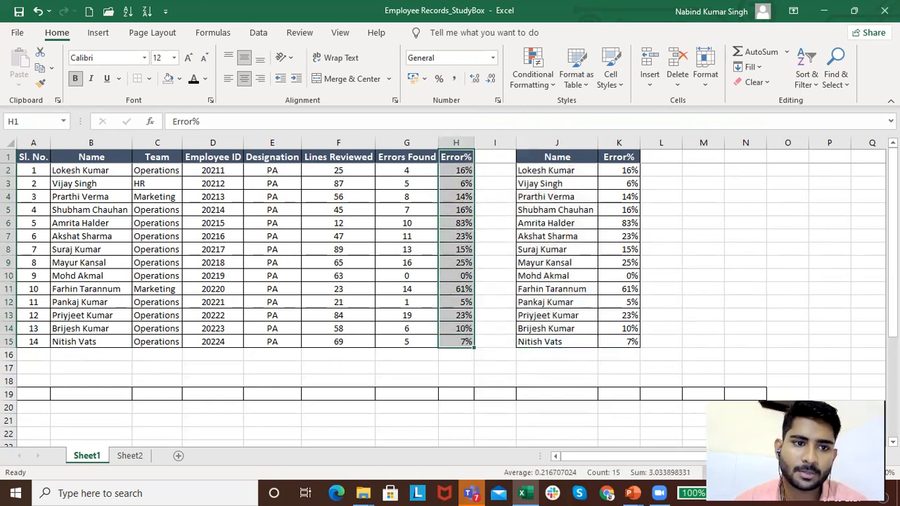
left_click(40, 83)
left_click_drag(619, 157, 619, 342)
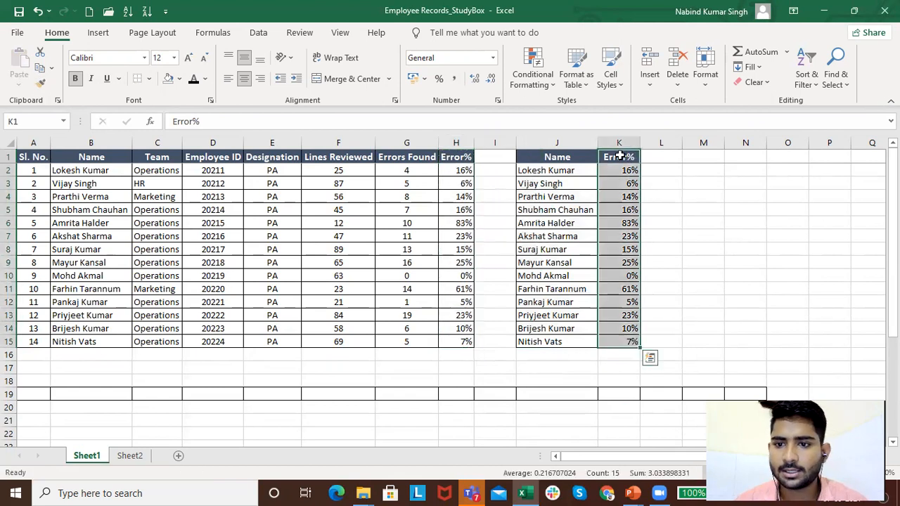
left_click(662, 201)
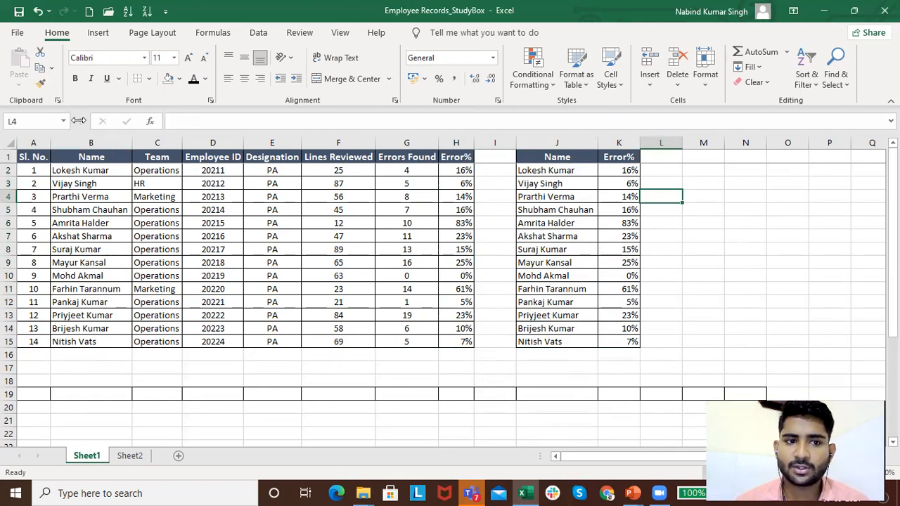
Copy the formatting of the Error% header in K1 onto the empty cell N3 with Format Painter
left_click(623, 155)
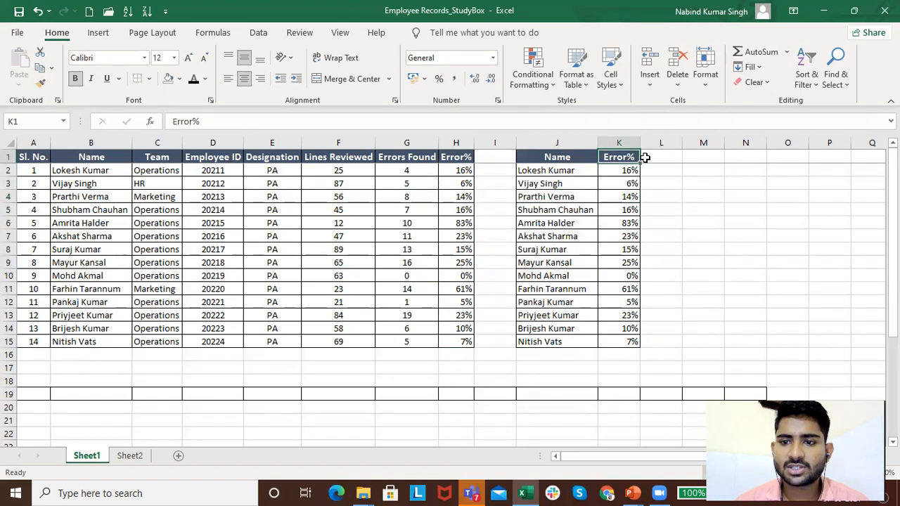
left_click(40, 83)
left_click(746, 182)
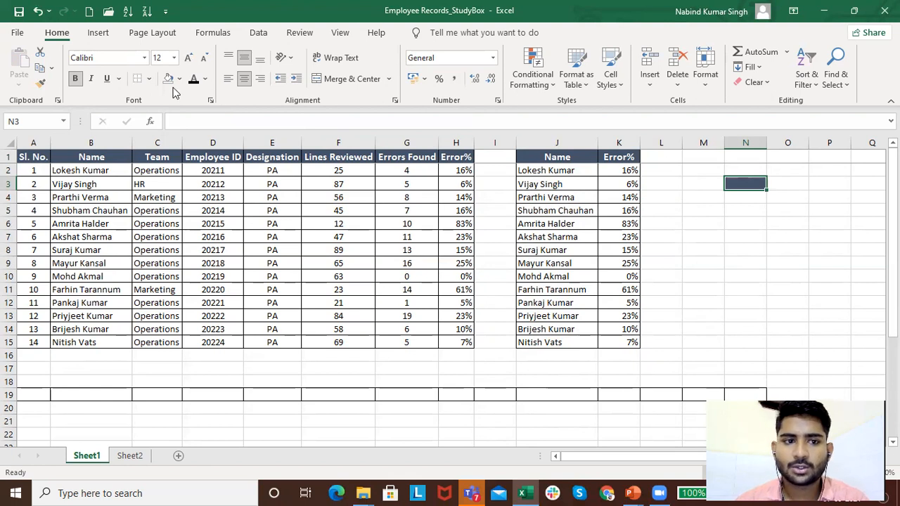
Keep Format Painter active to apply the formatting of N3 to A19, C19 and G19, then turn it off
left_click(40, 83)
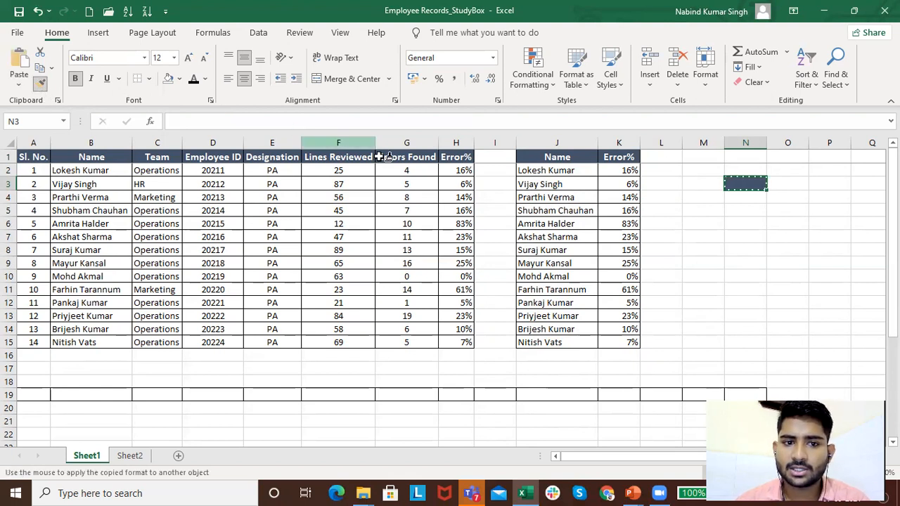
left_click(32, 395)
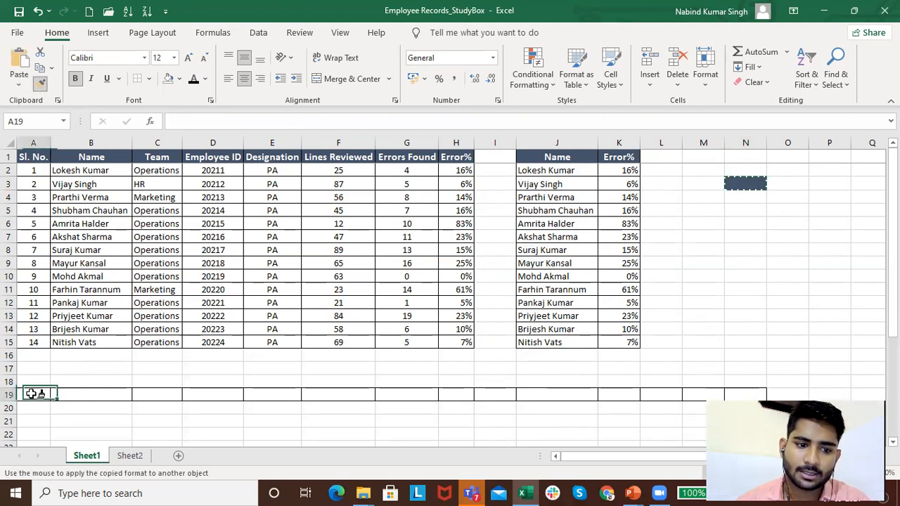
left_click(160, 395)
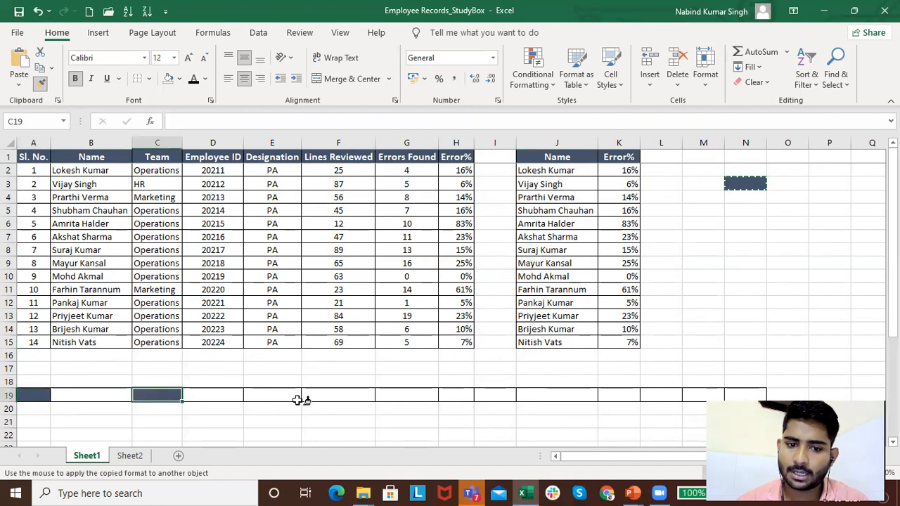
left_click(416, 394)
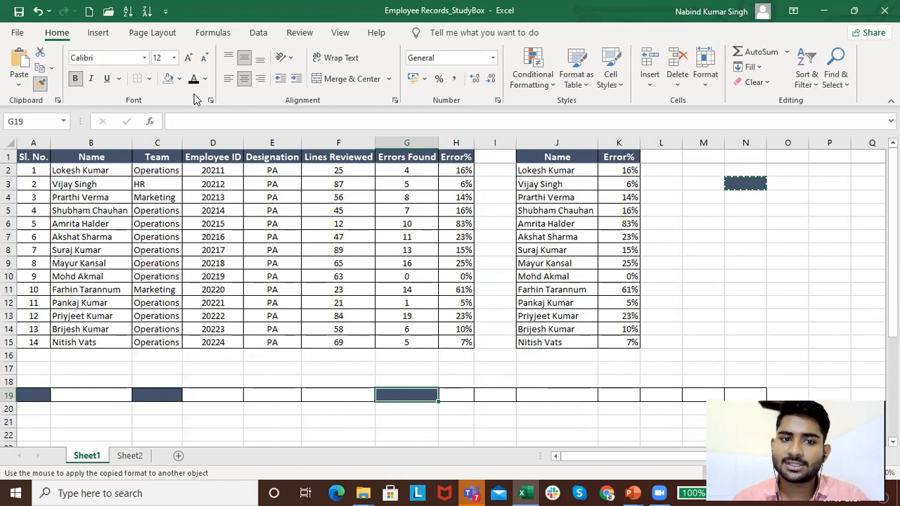
key("Escape")
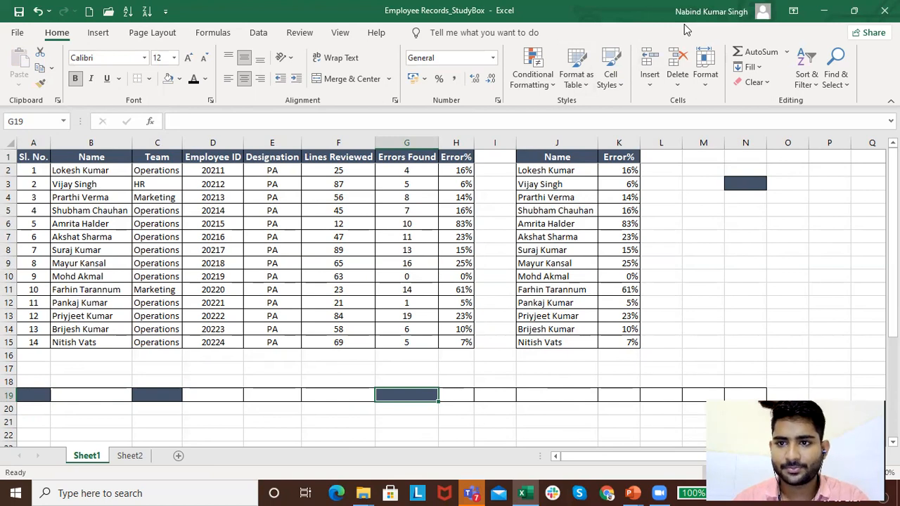